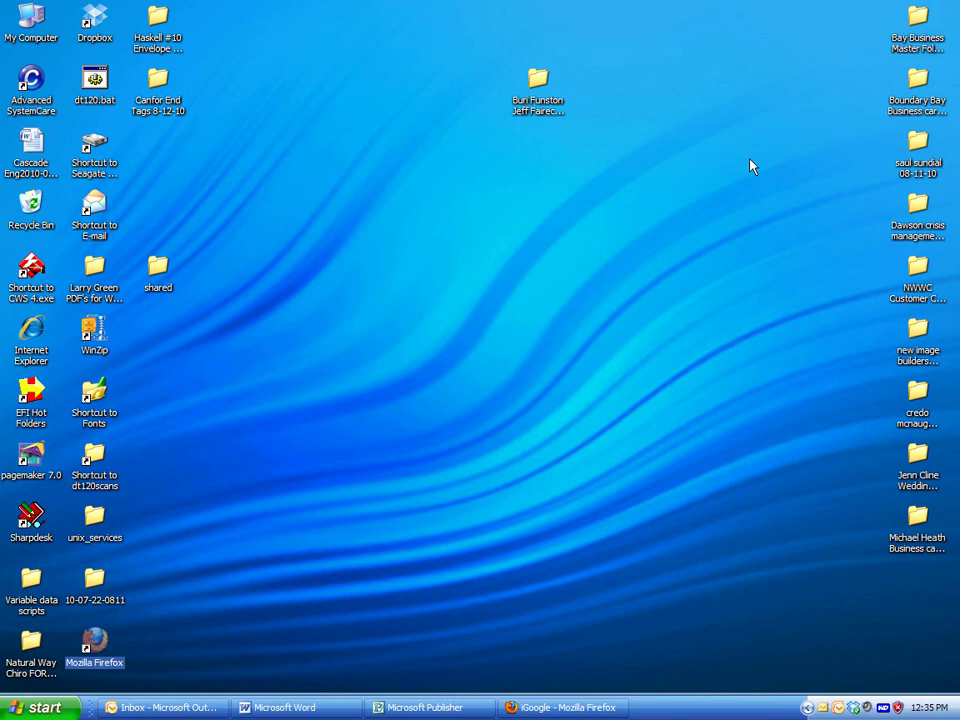
Restore the Microsoft Publisher window from the taskbar
left_click(445, 707)
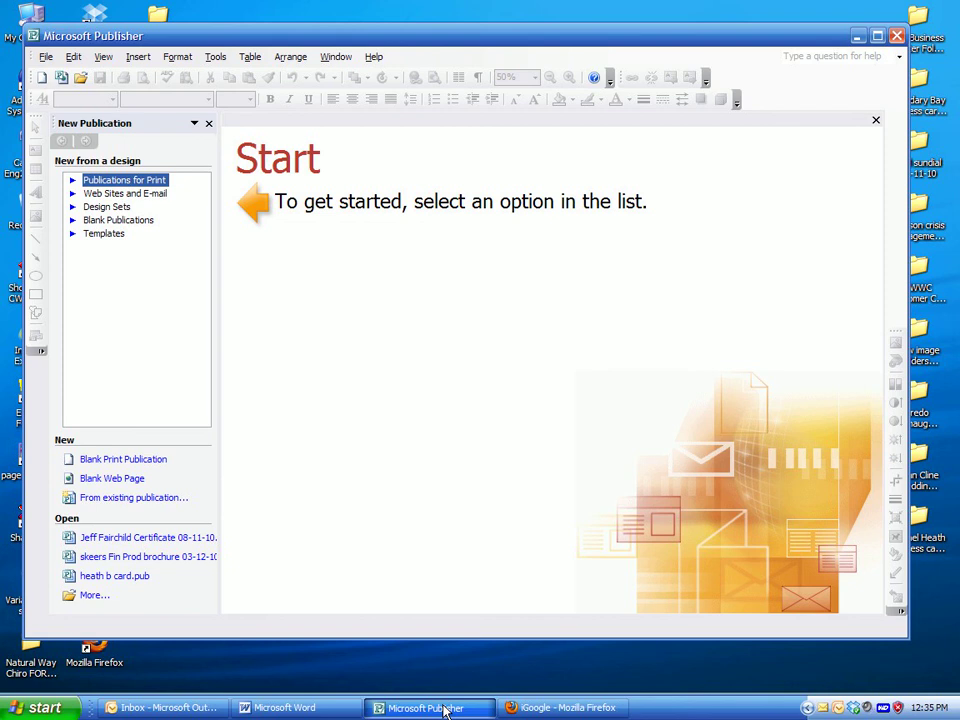
Create a new blank print publication, Publication1, and bring up Page Setup
left_click(46, 57)
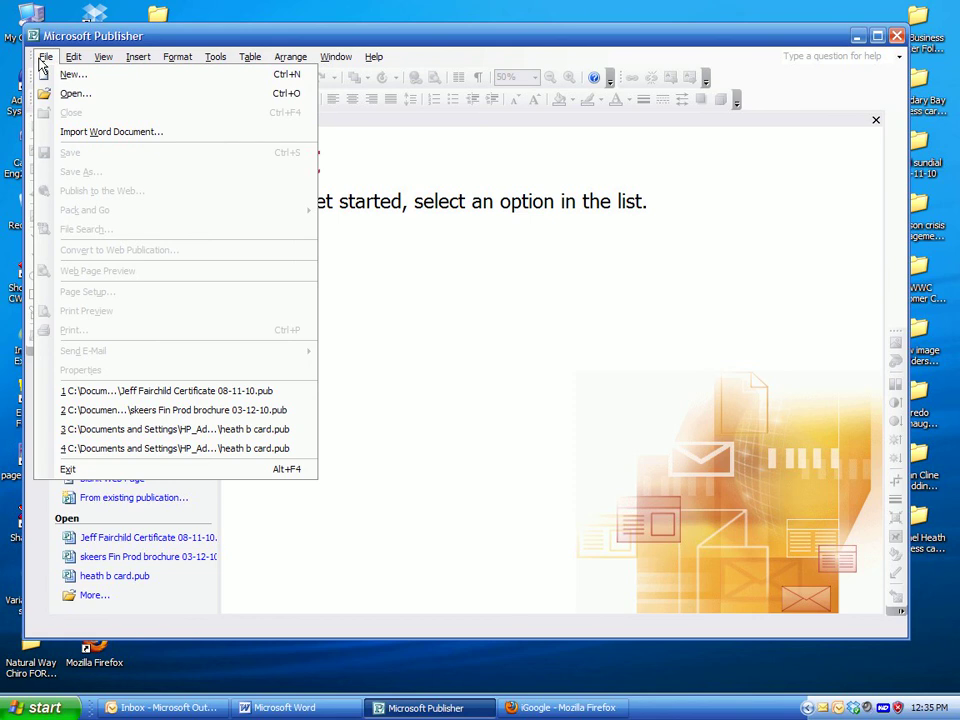
left_click(70, 74)
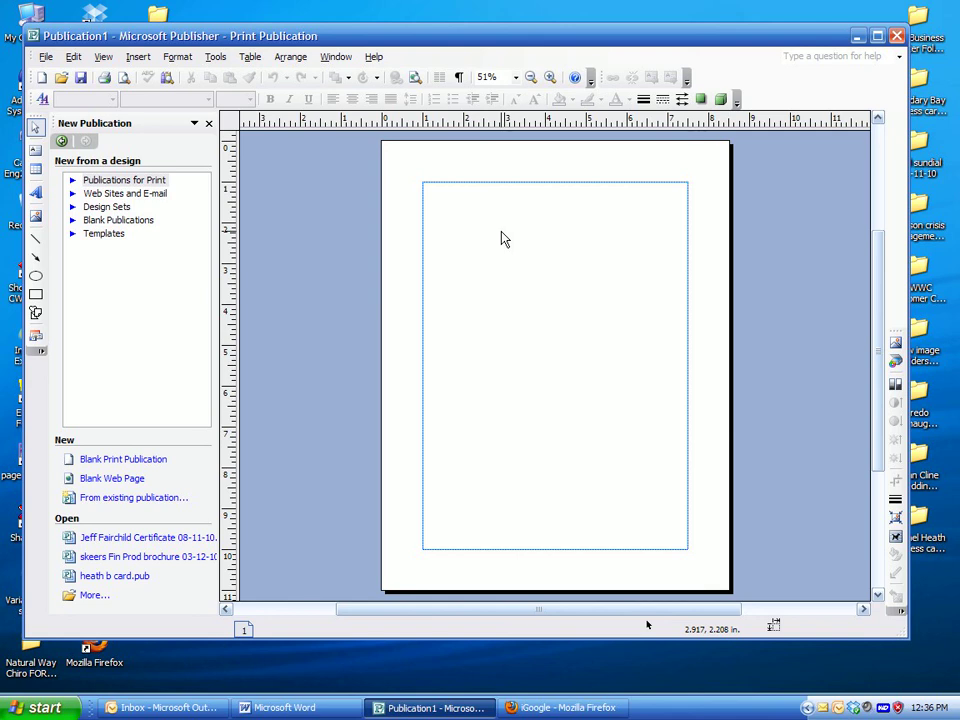
left_click(46, 57)
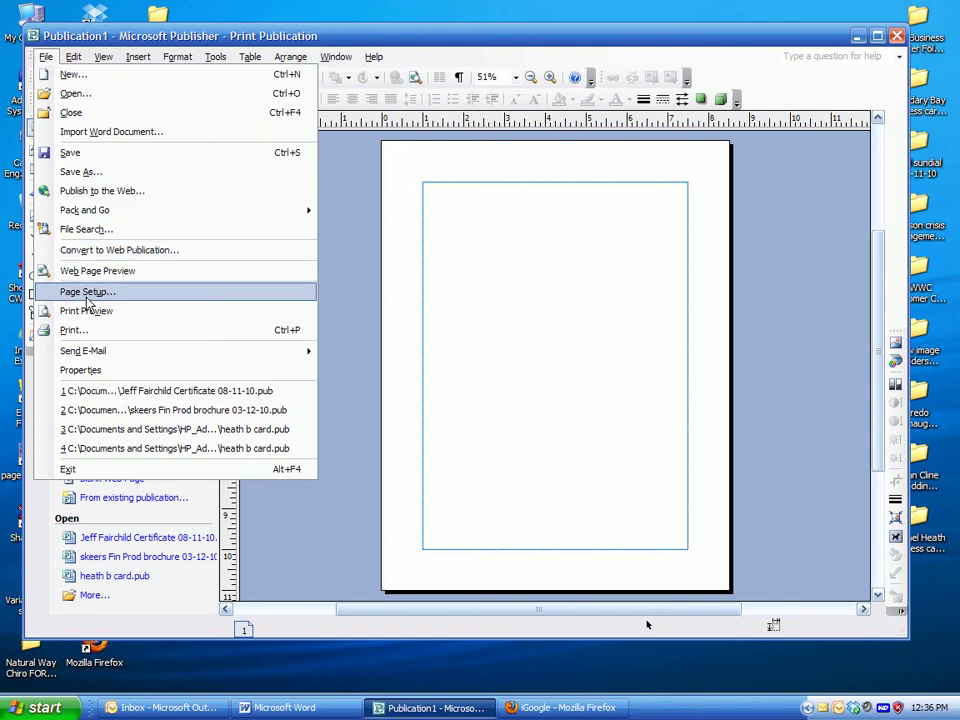
left_click(87, 293)
Set the printer to Adobe PDF with Letter paper in portrait orientation
left_click(317, 197)
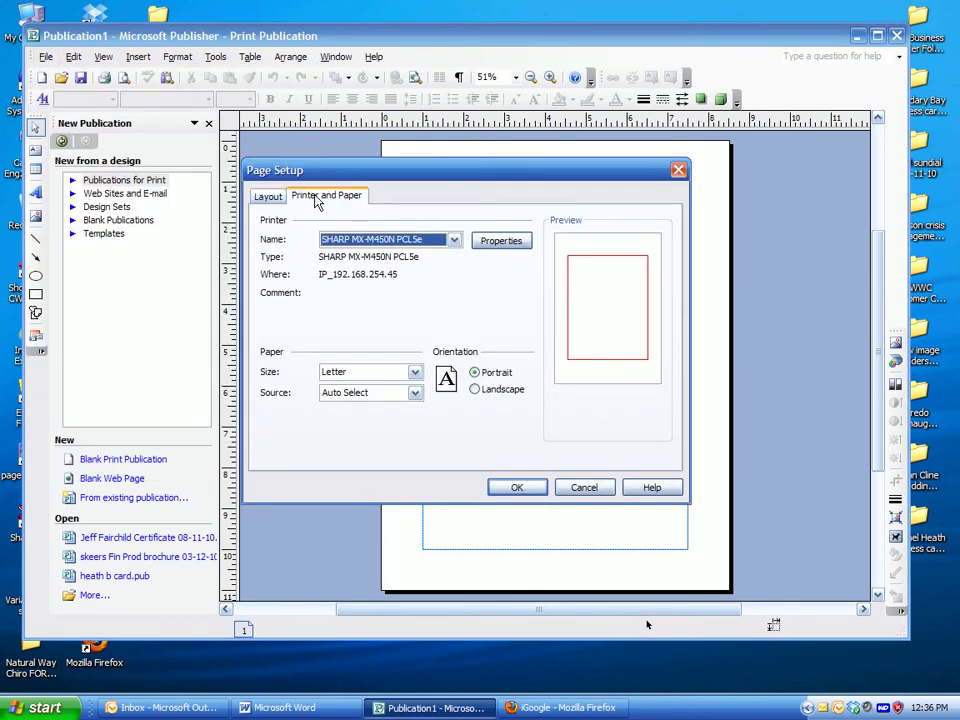
left_click(454, 240)
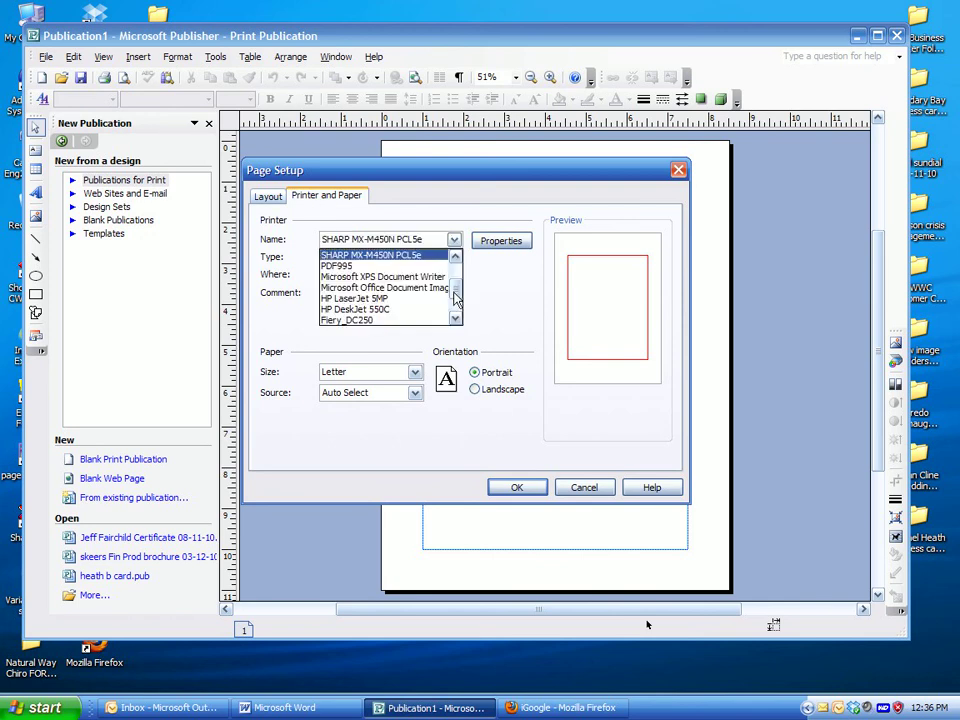
left_click_drag(454, 292, 456, 320)
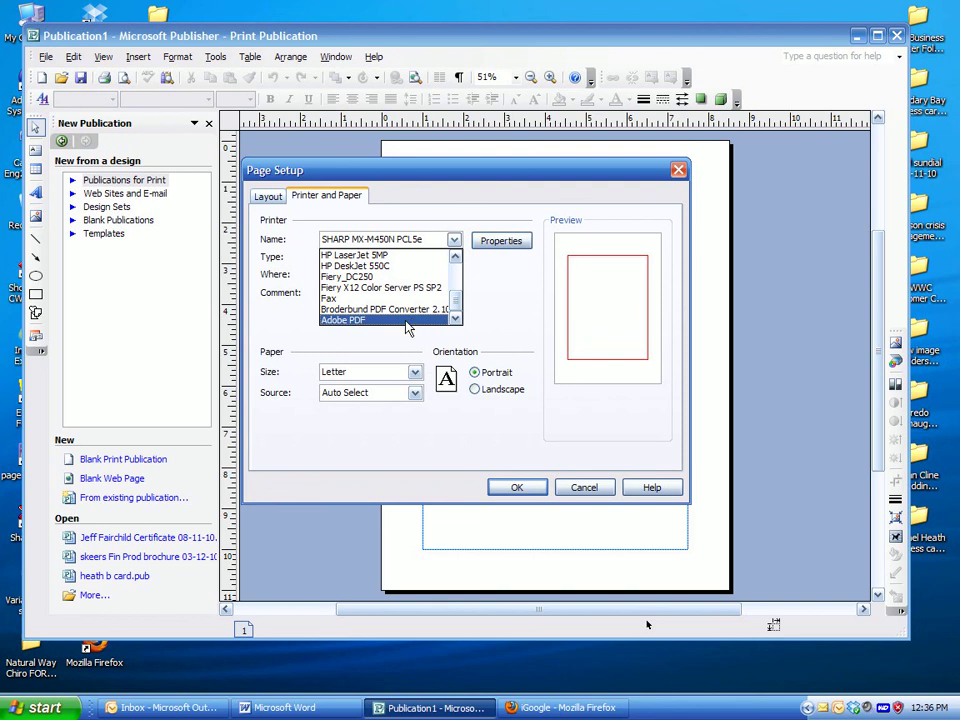
left_click(407, 320)
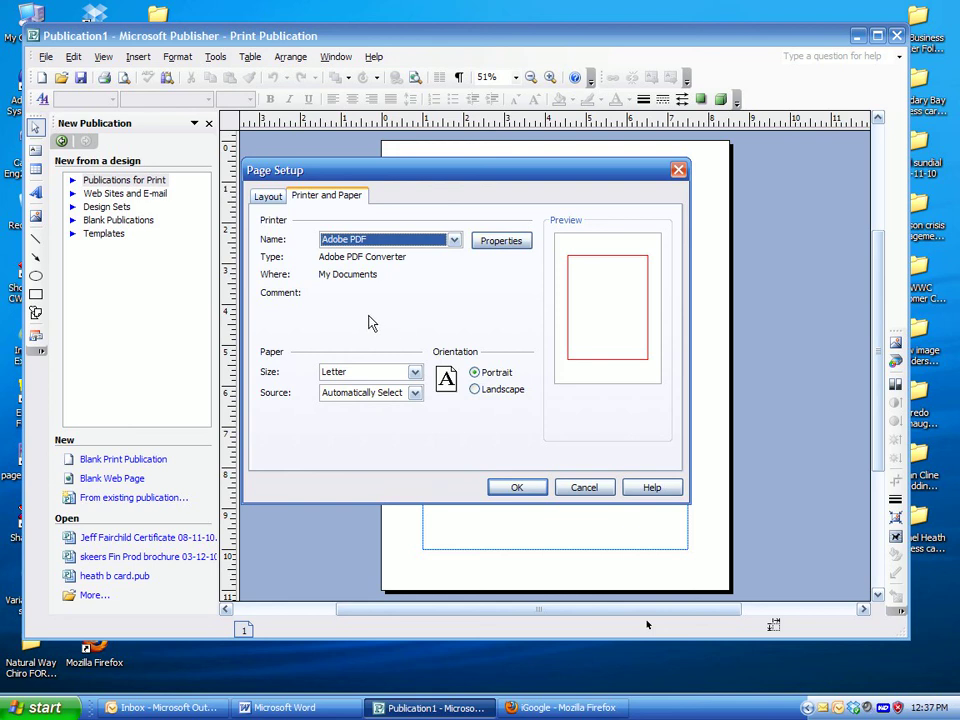
left_click(265, 197)
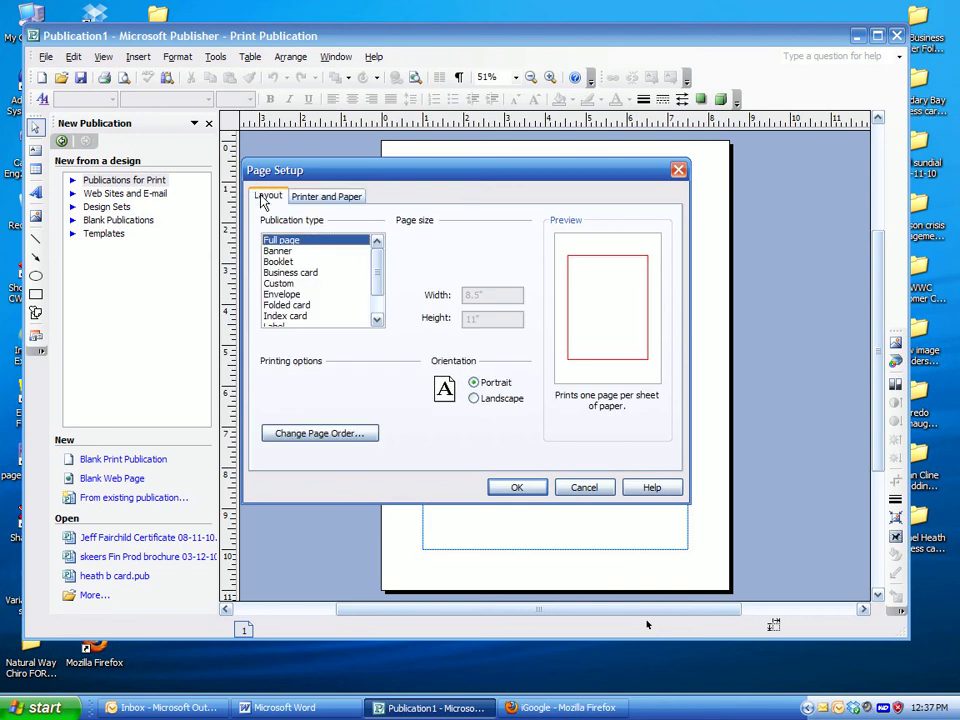
Make the publication a 3.5" x 2" Business card and open its copies-per-sheet options
left_click(336, 198)
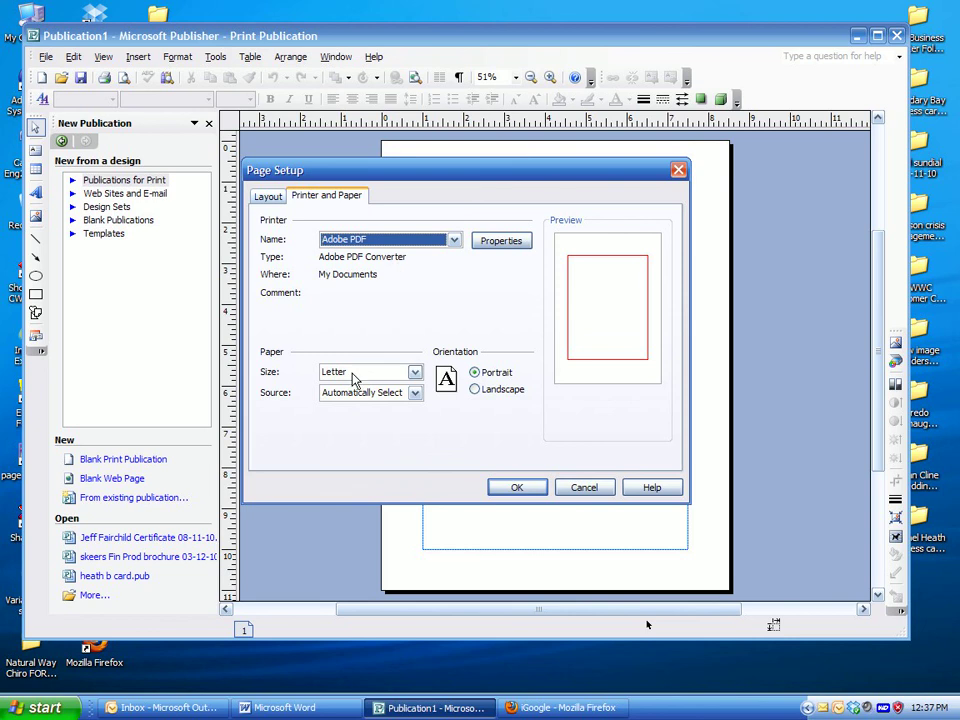
left_click(262, 198)
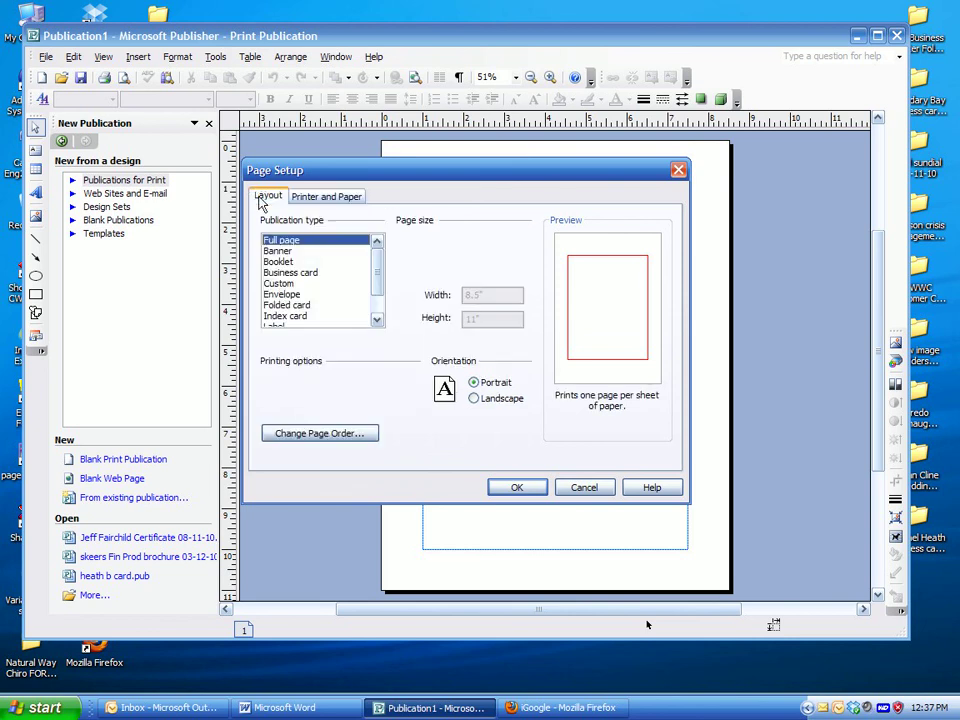
left_click(283, 275)
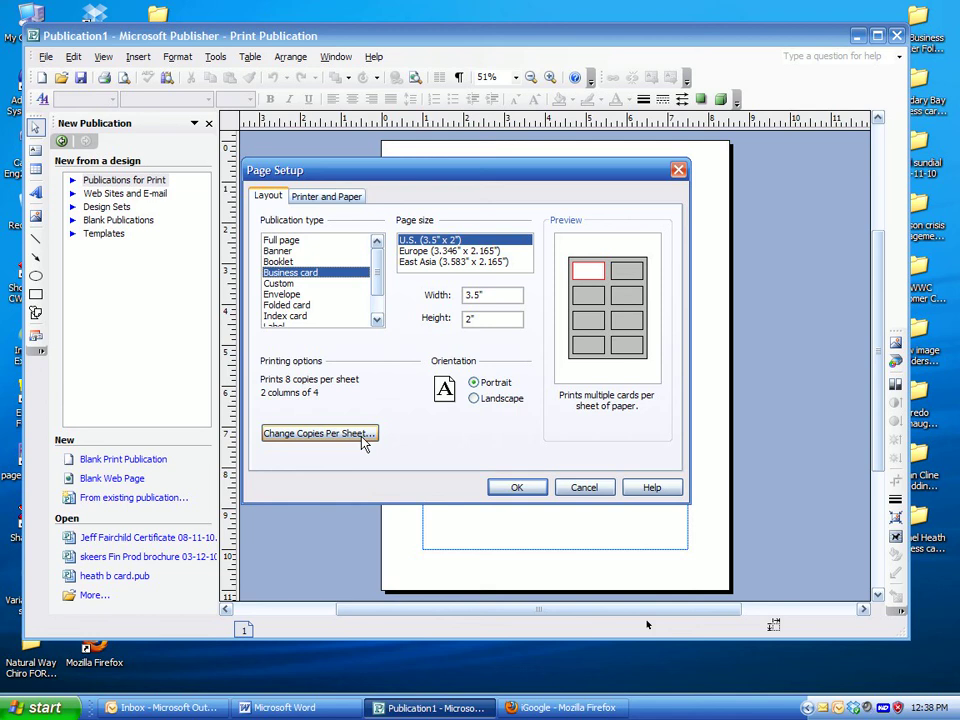
left_click(318, 433)
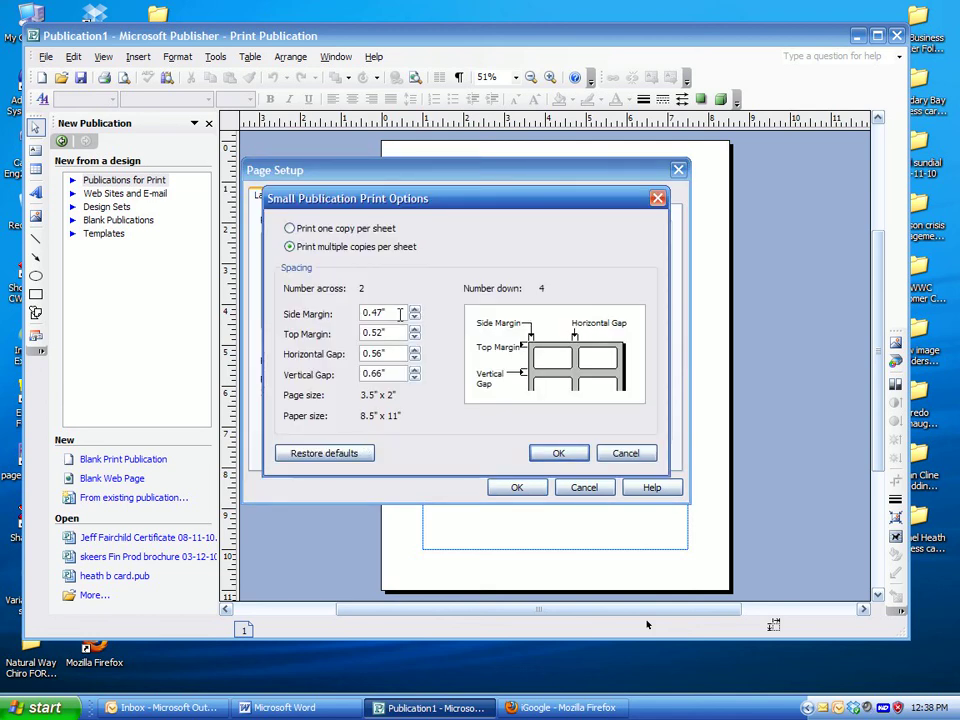
Give the card sheet 0 horizontal and vertical gaps, 0.75" side and 0.5" top margins
left_click_drag(405, 351, 305, 347)
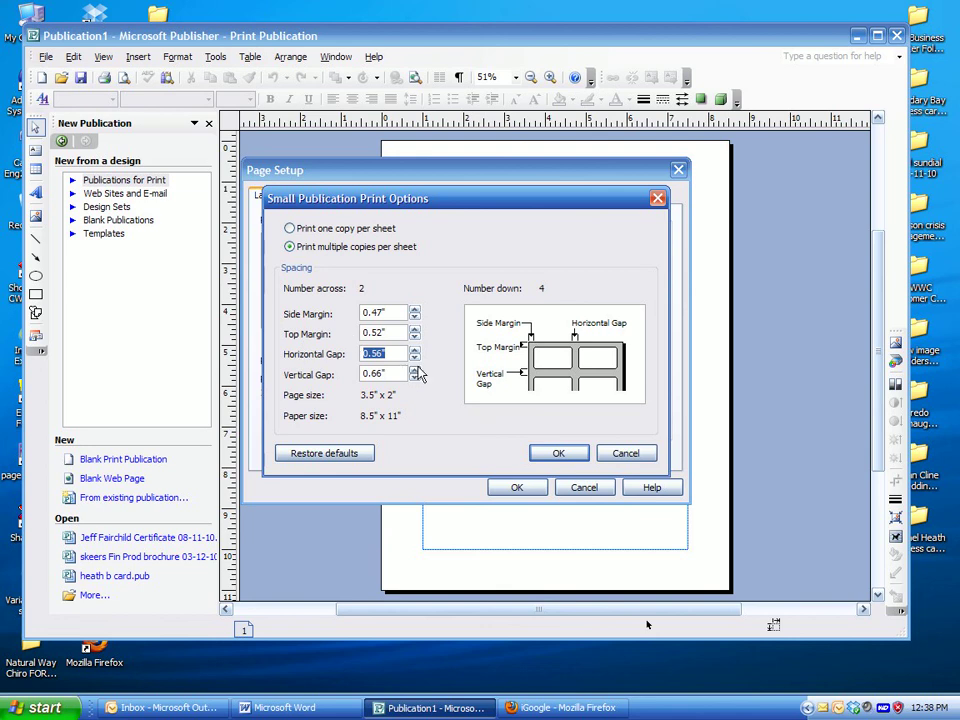
type("0")
left_click(397, 373)
left_click_drag(397, 373, 300, 372)
type("0")
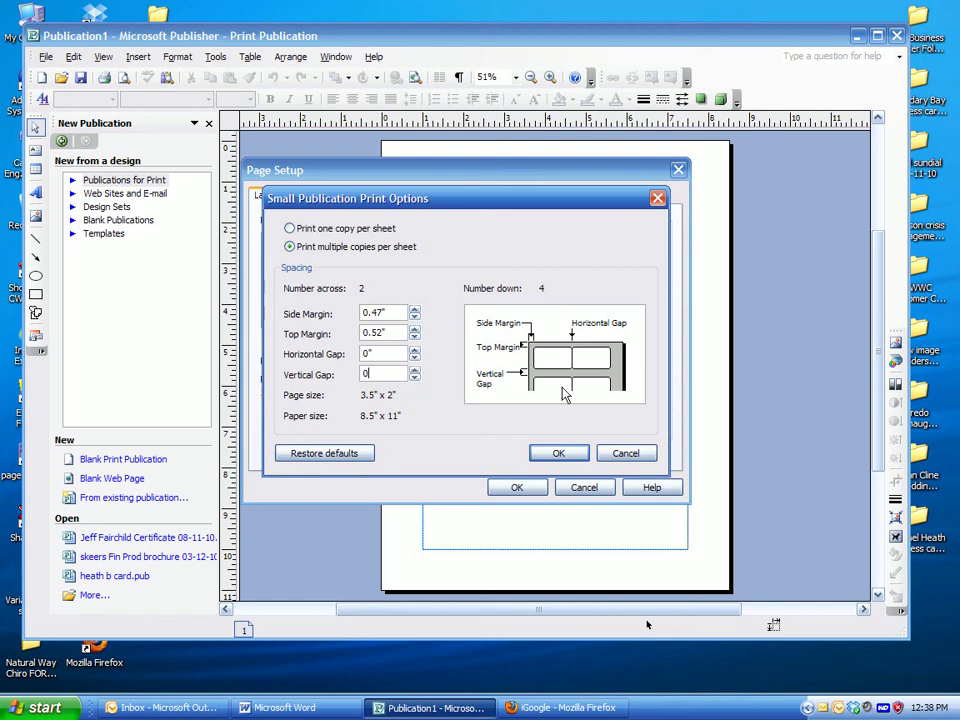
left_click(393, 334)
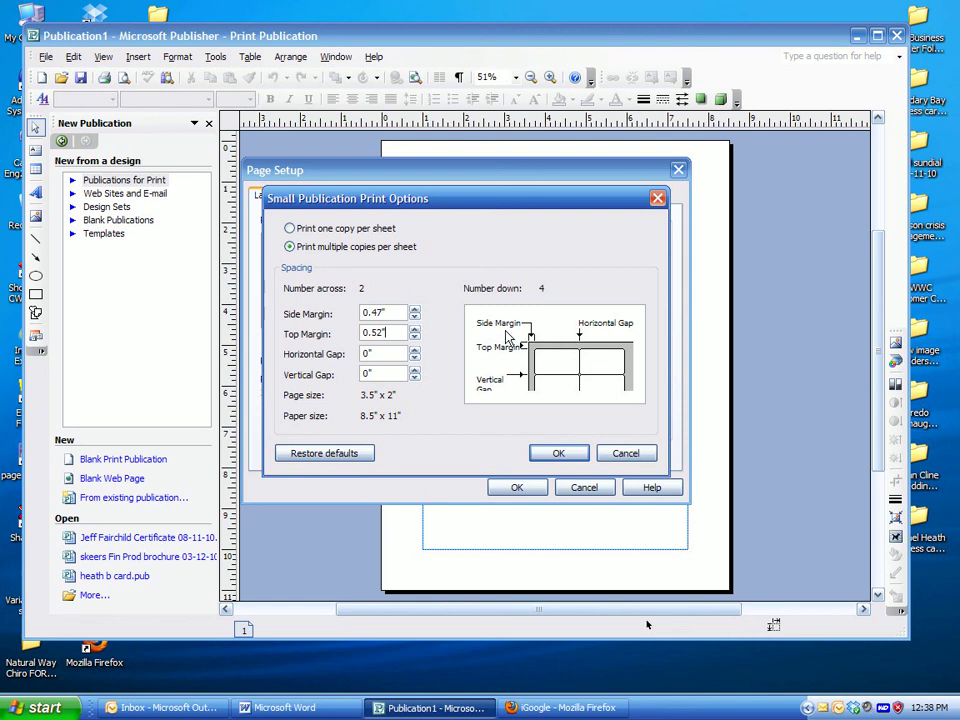
double_click(376, 313)
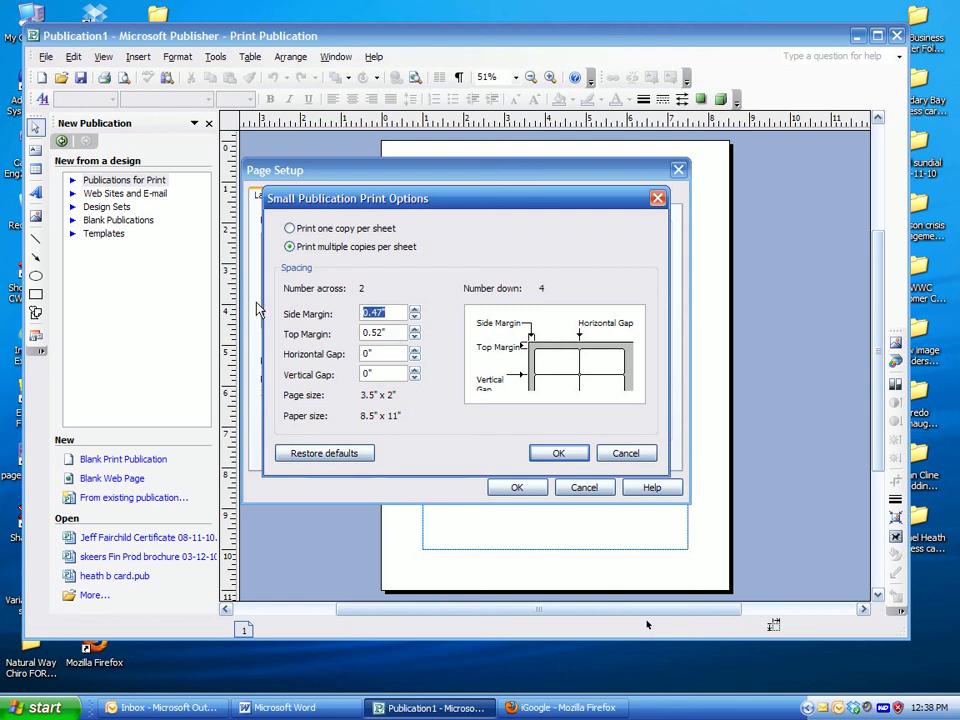
type(".75")
left_click(397, 331)
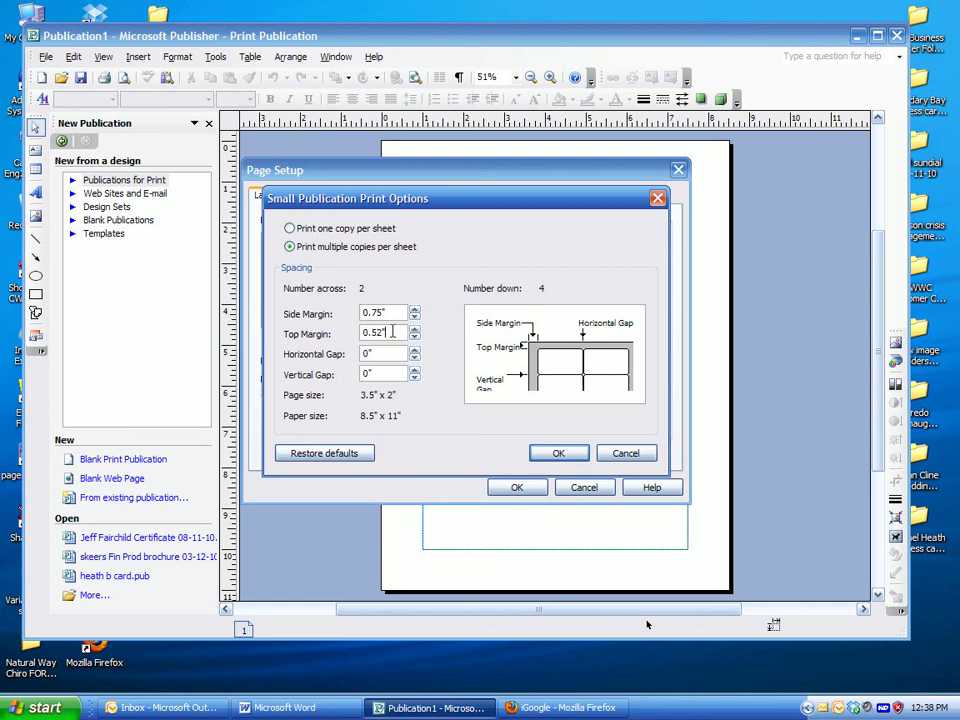
left_click_drag(381, 333, 363, 333)
type(".5")
left_click(586, 453)
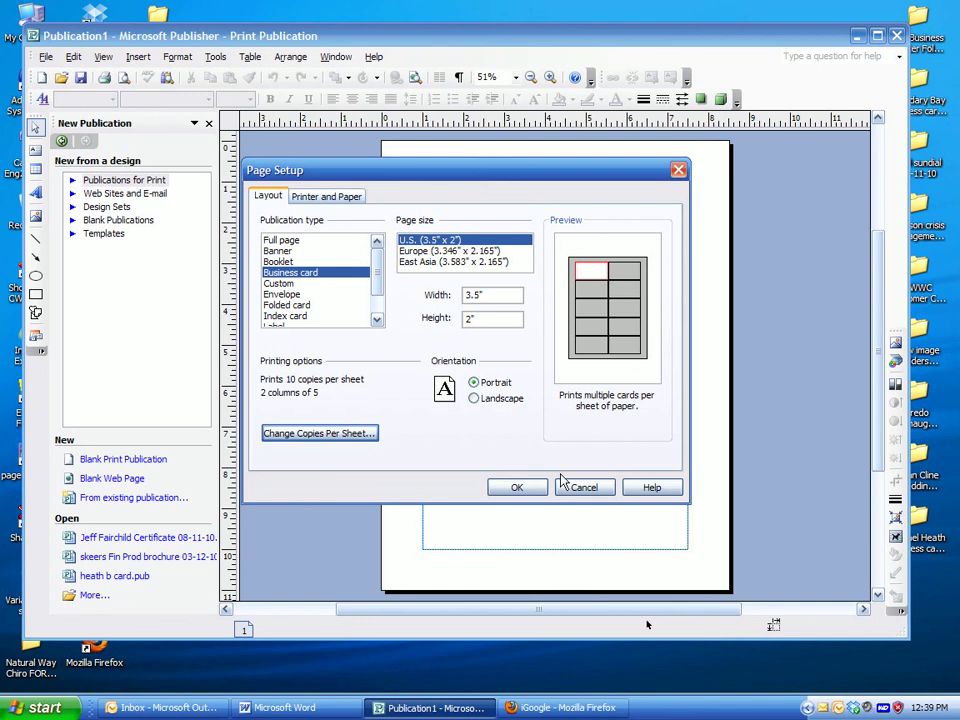
Apply the business card page setup and insert one blank page after page 1
left_click(518, 488)
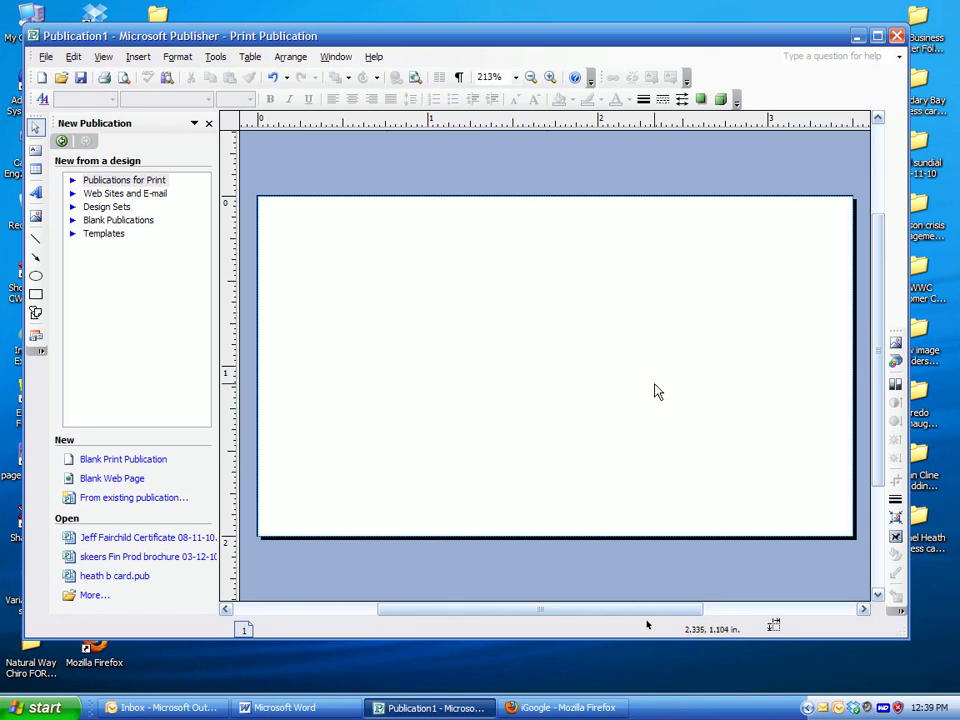
left_click(138, 57)
left_click(160, 74)
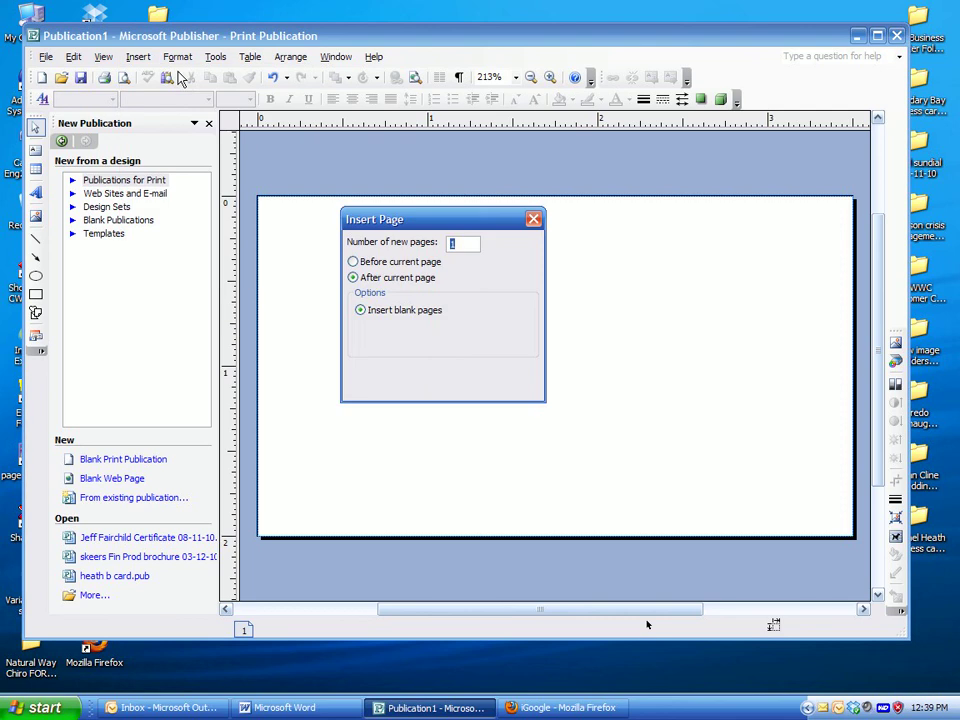
left_click(445, 387)
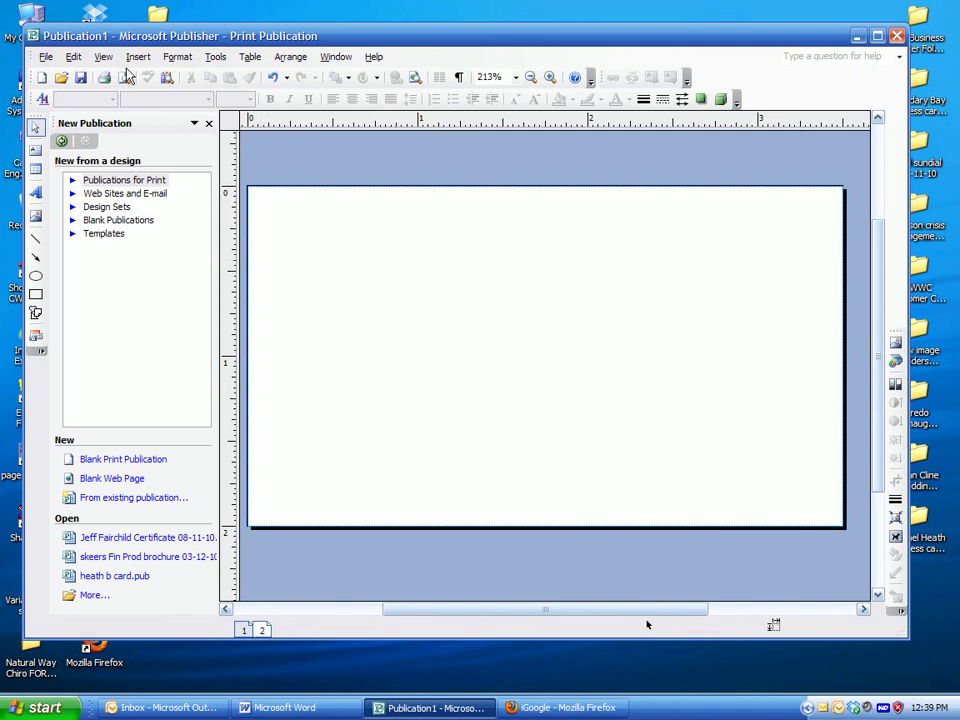
Recheck Page Setup, keeping the business card settings unchanged
left_click(46, 57)
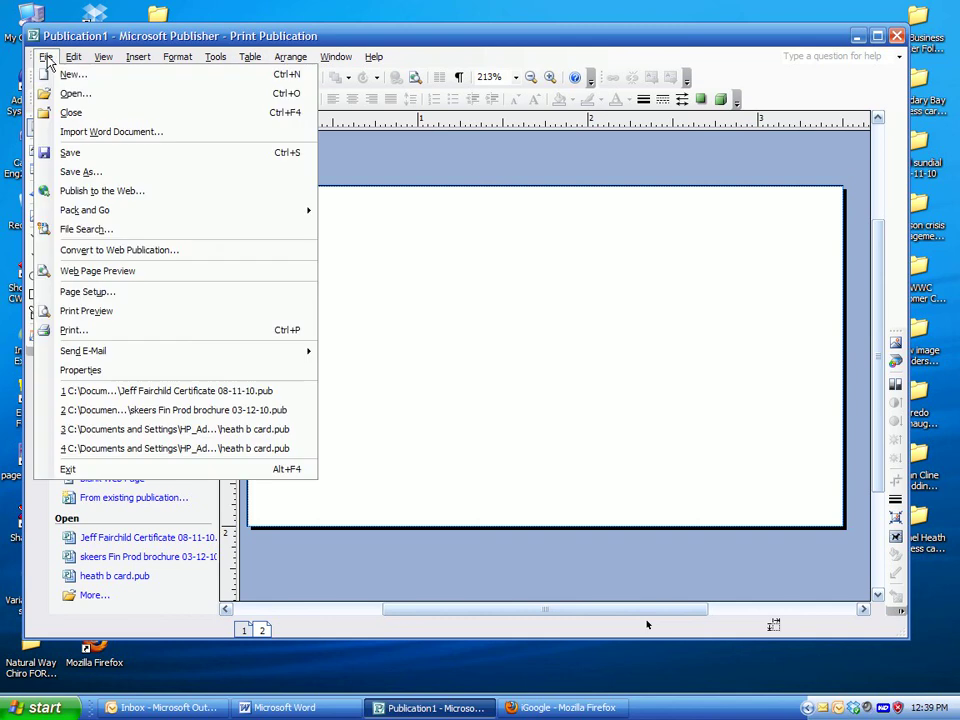
left_click(135, 289)
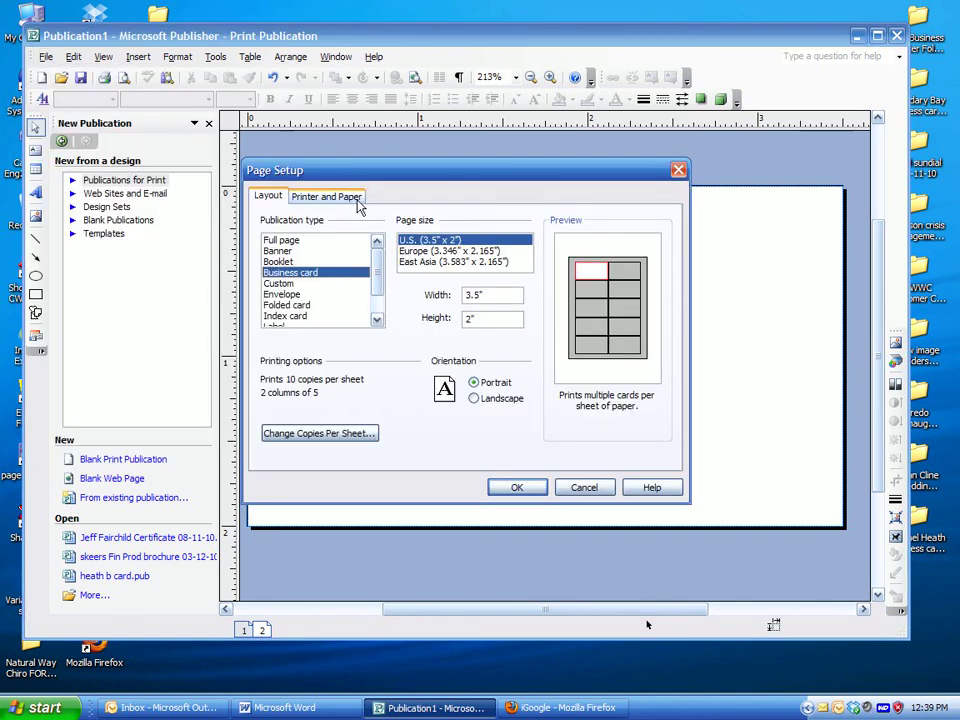
left_click(538, 490)
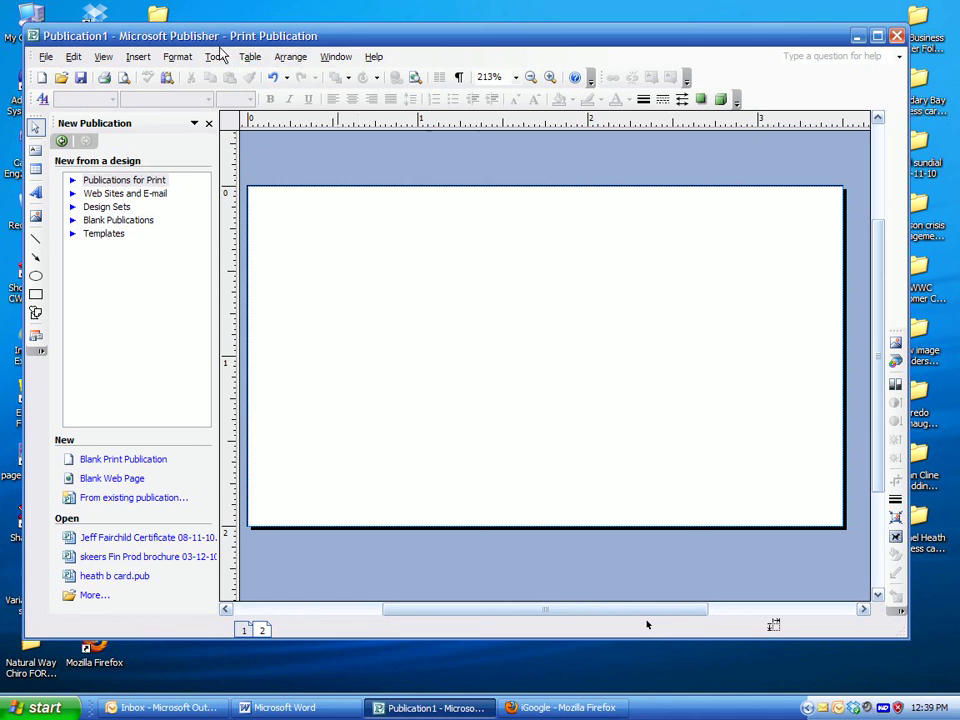
left_click(289, 58)
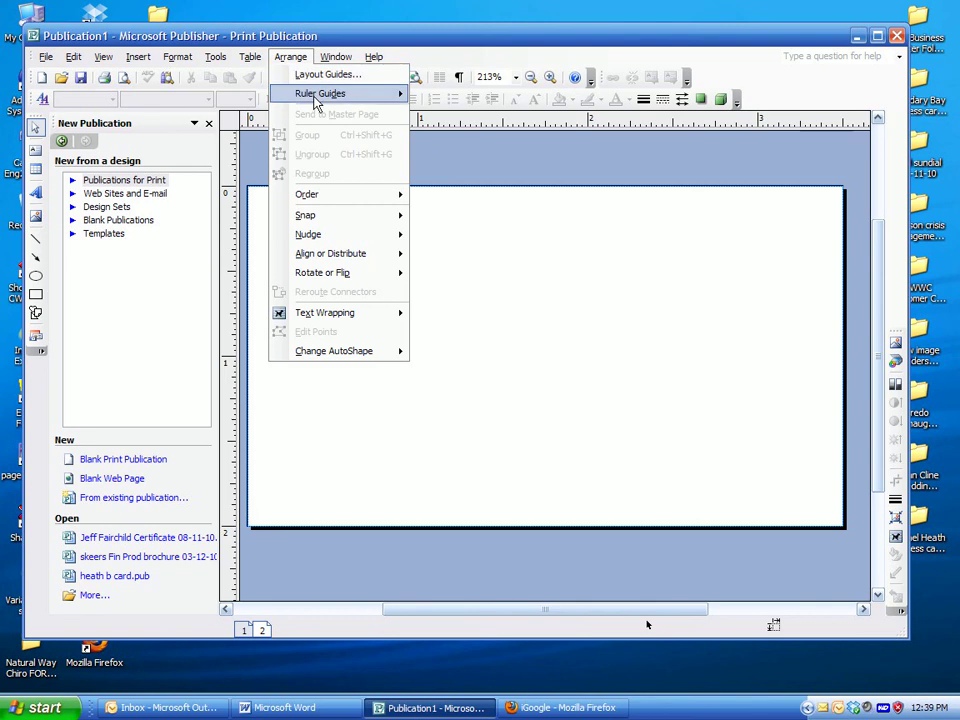
Set the left, right, top and bottom margin guides to 0.25 inch
left_click(317, 77)
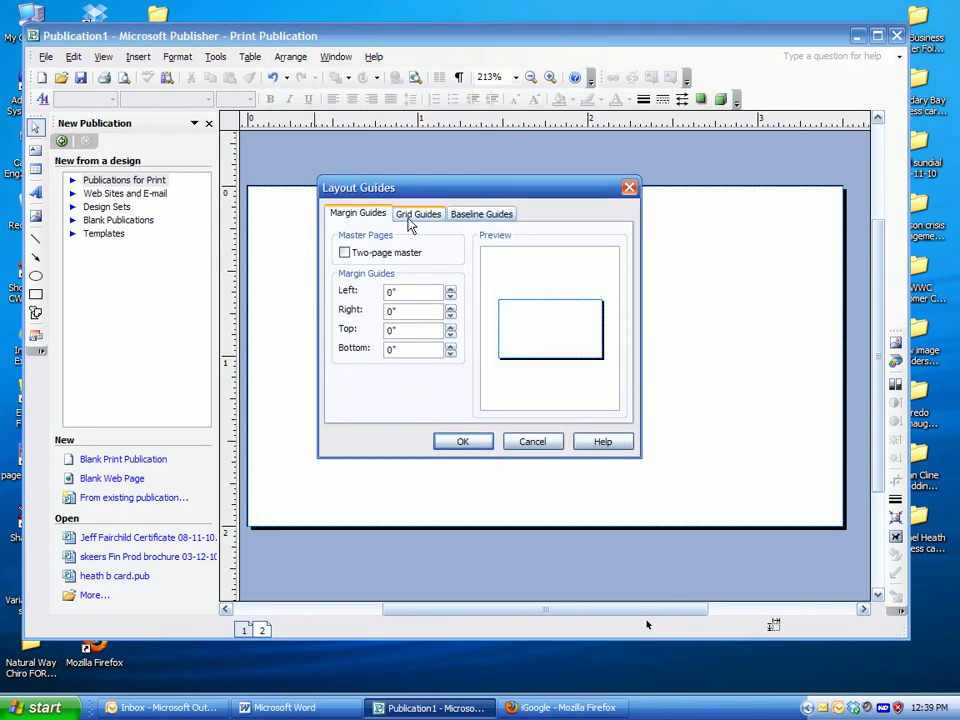
left_click_drag(411, 291, 333, 287)
type(".25")
left_click(400, 311)
left_click_drag(400, 311, 326, 311)
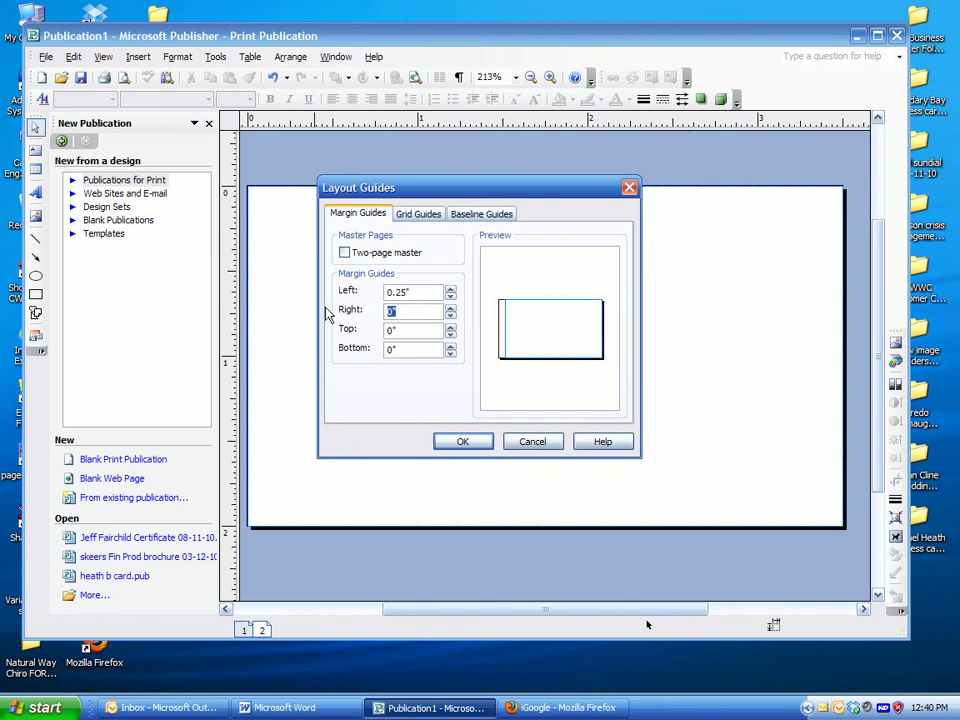
type(".25")
left_click_drag(432, 331, 330, 329)
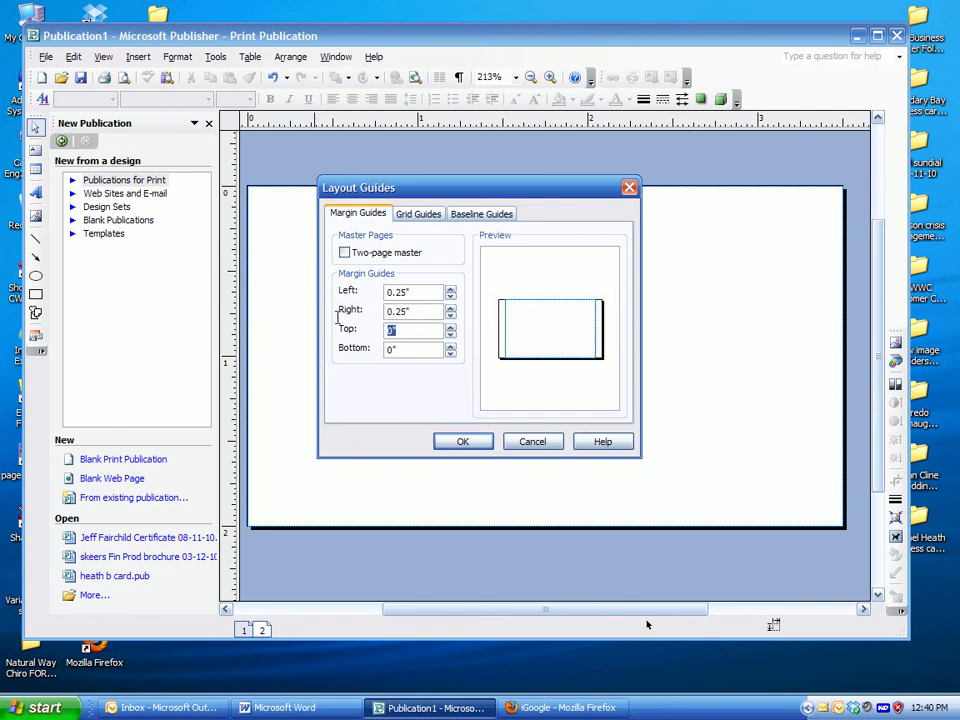
type(".25")
left_click_drag(420, 349, 366, 339)
type(".25")
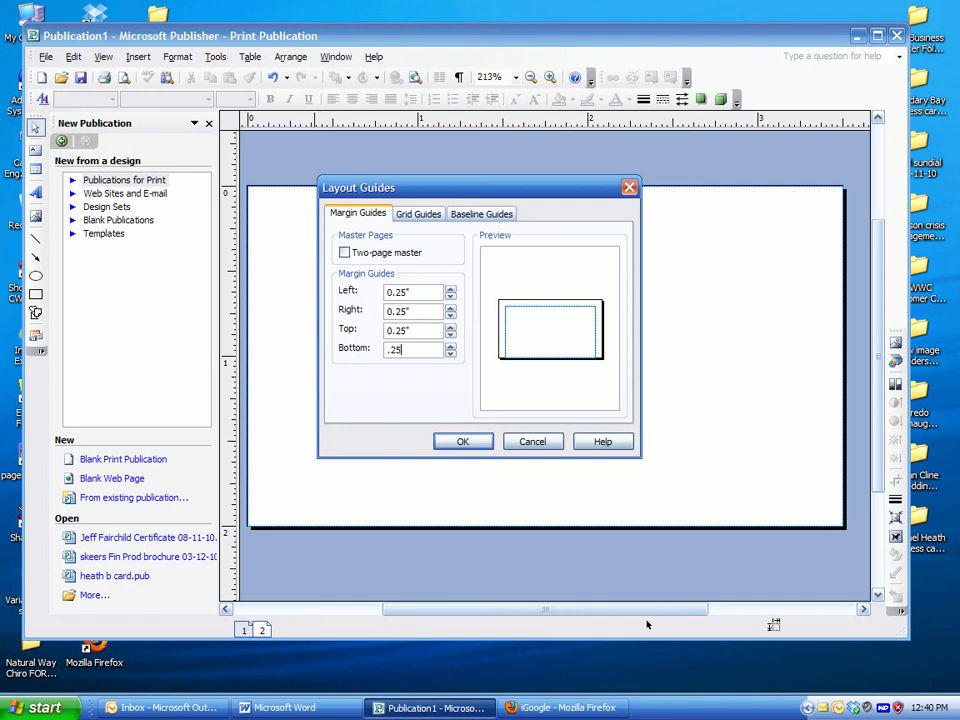
left_click(484, 444)
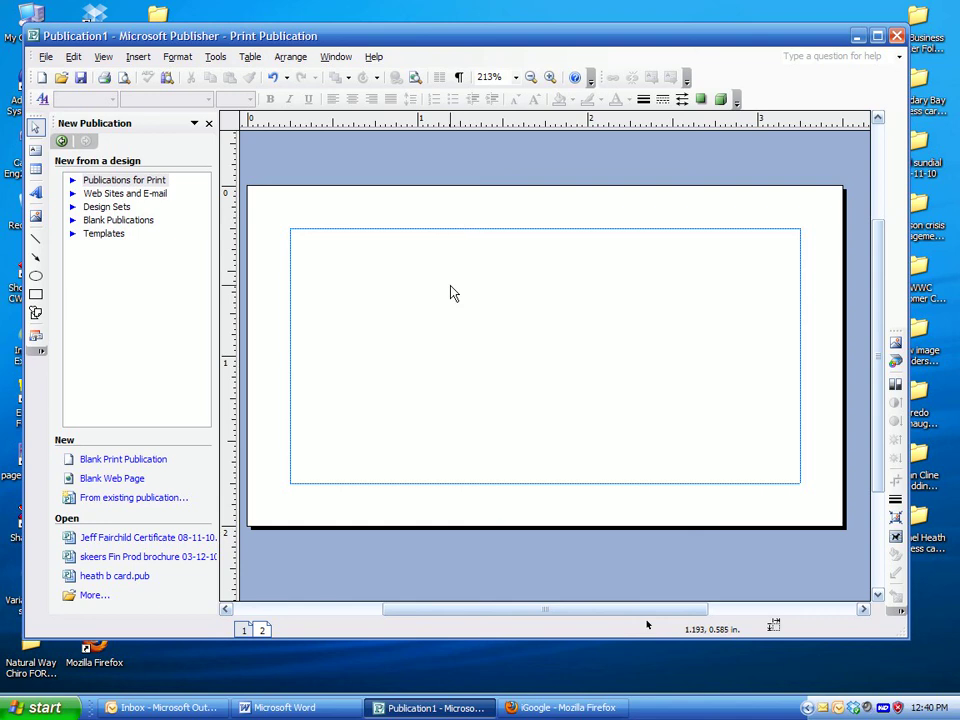
Draw a text box across the card's top margin containing 'Norman Is Wonderful'
left_click(36, 153)
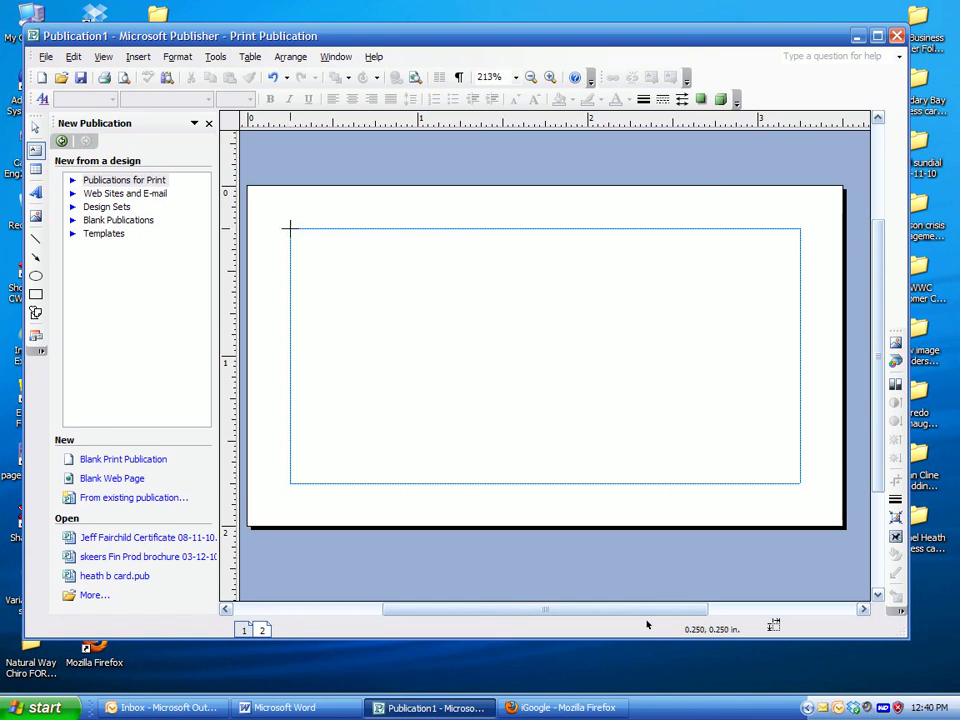
left_click_drag(290, 228, 798, 328)
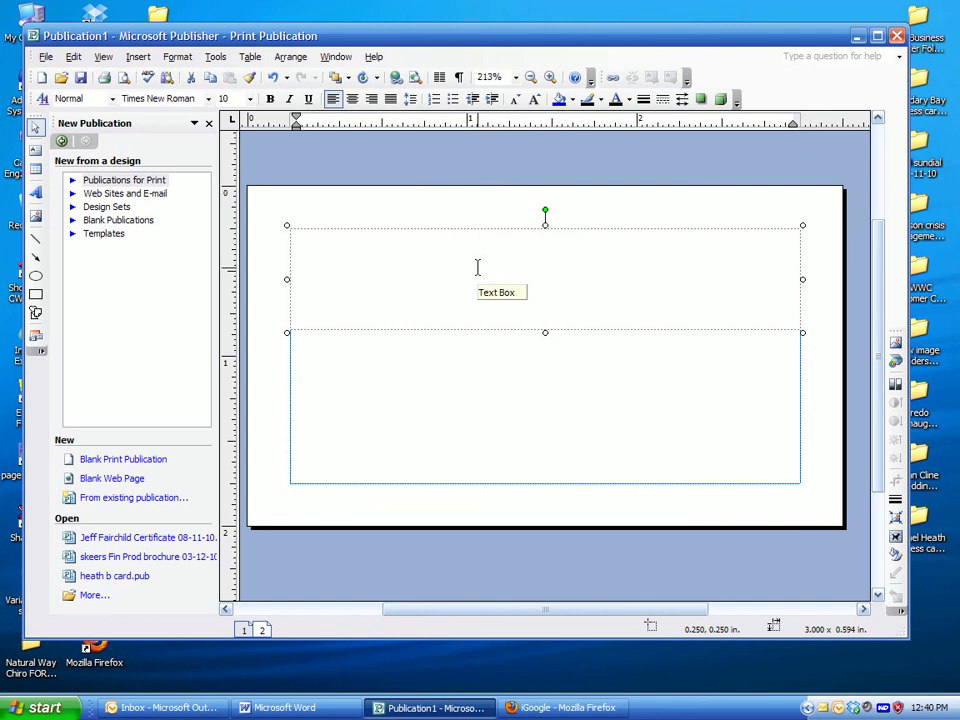
type("Norman")
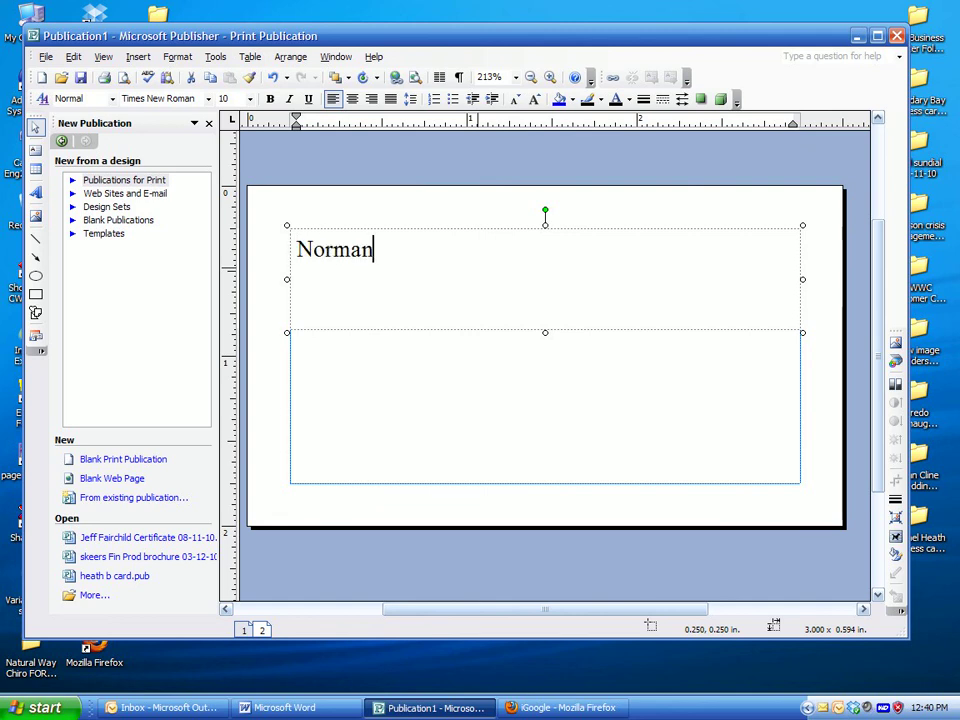
type(" Is Wo")
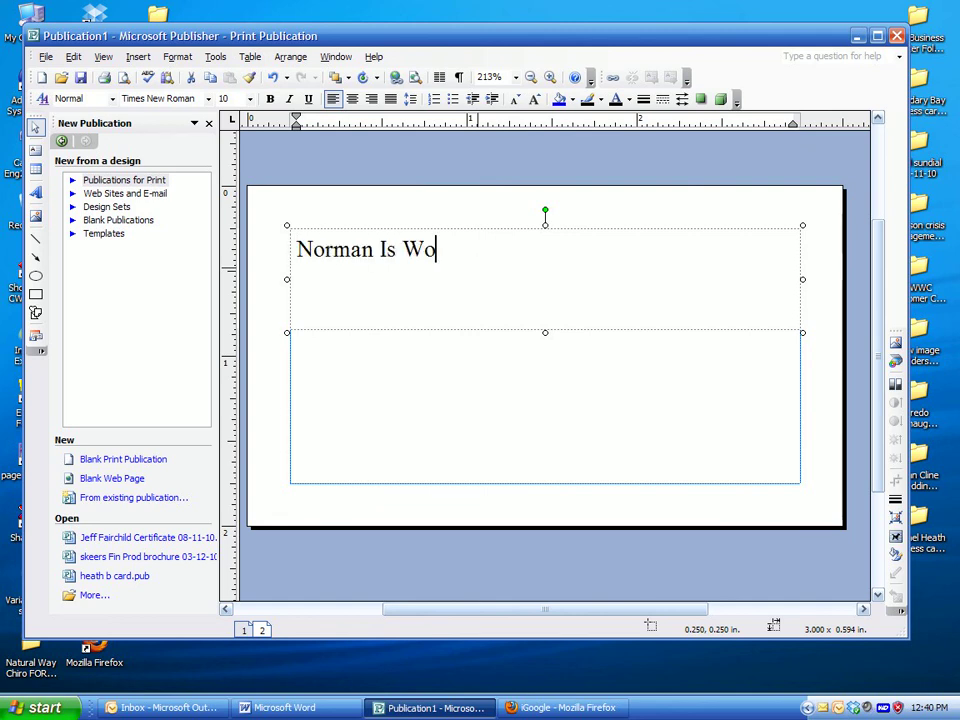
type("nderful")
left_click_drag(525, 257, 133, 221)
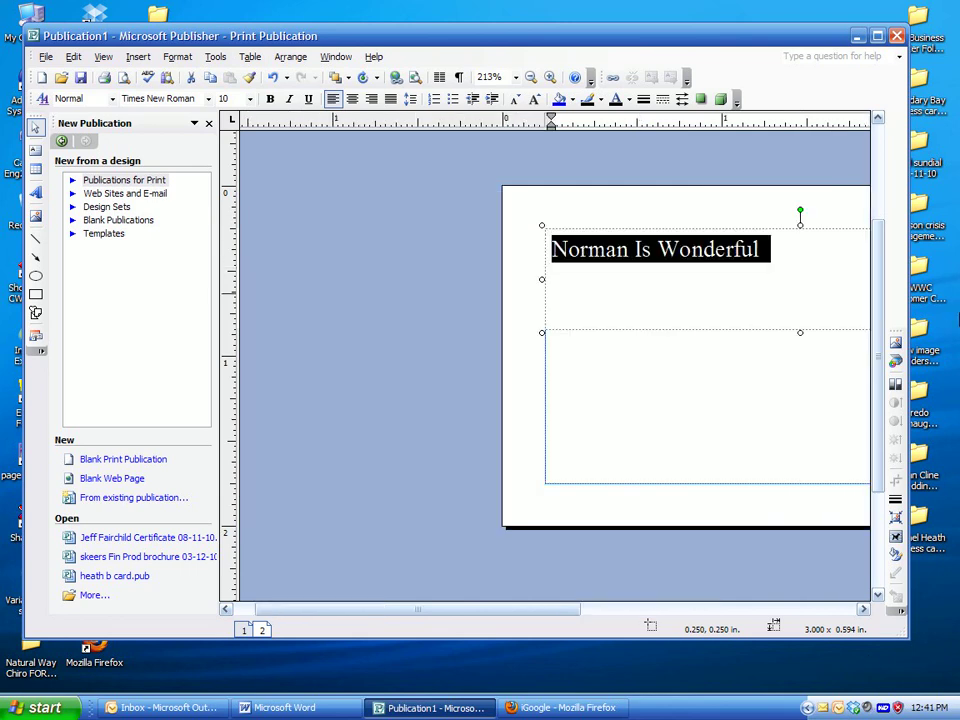
left_click(208, 123)
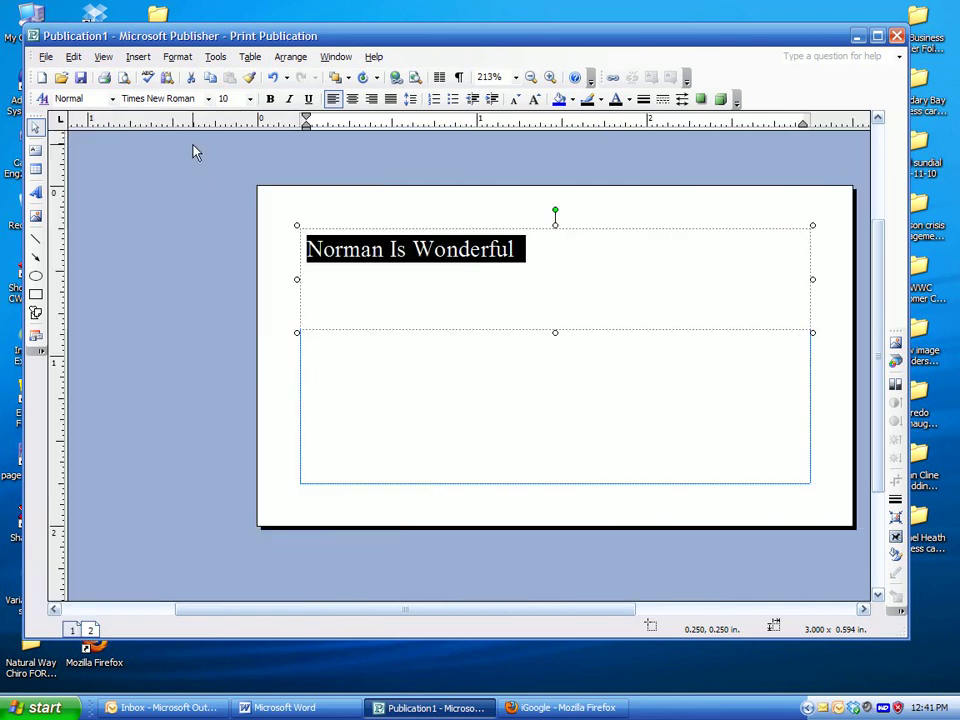
Centre the company line and add the card holder's name two lines below it
left_click(351, 99)
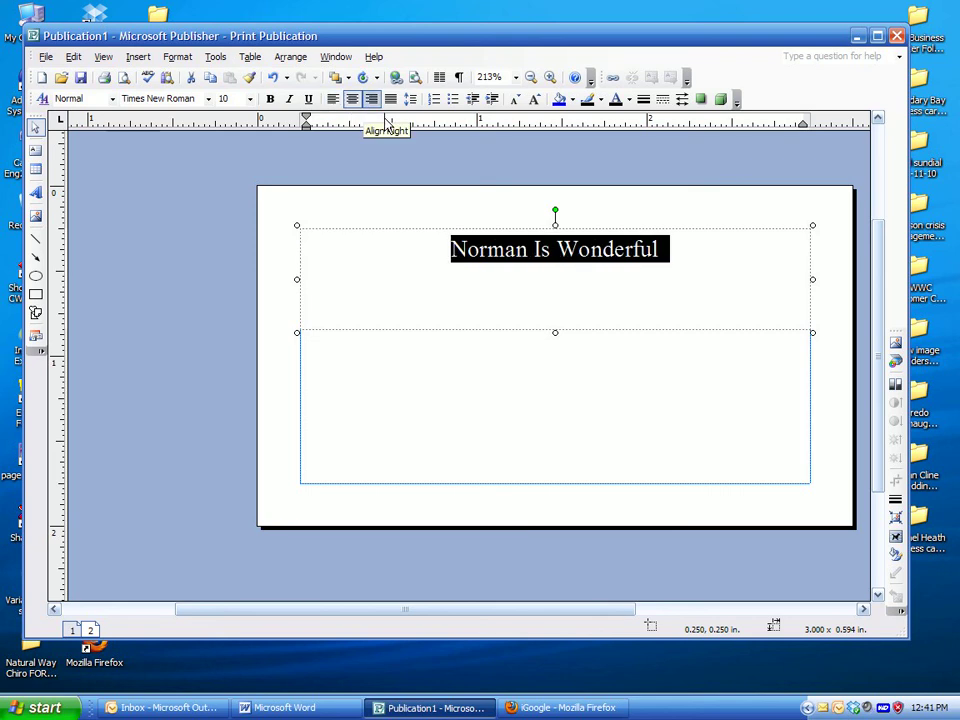
left_click(705, 250)
key("Return")
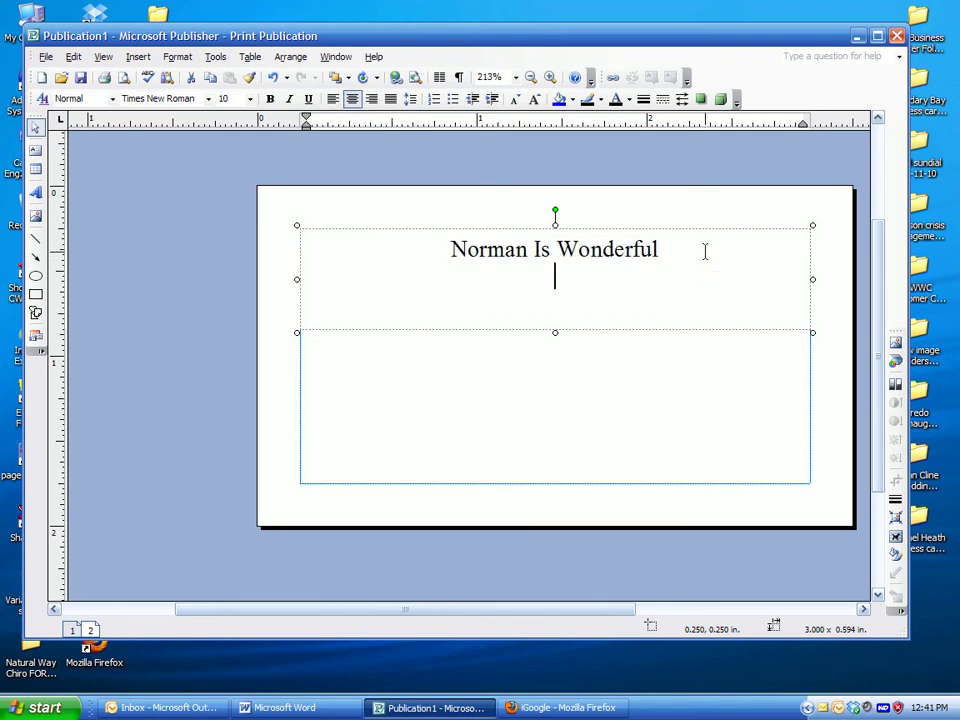
key("Return")
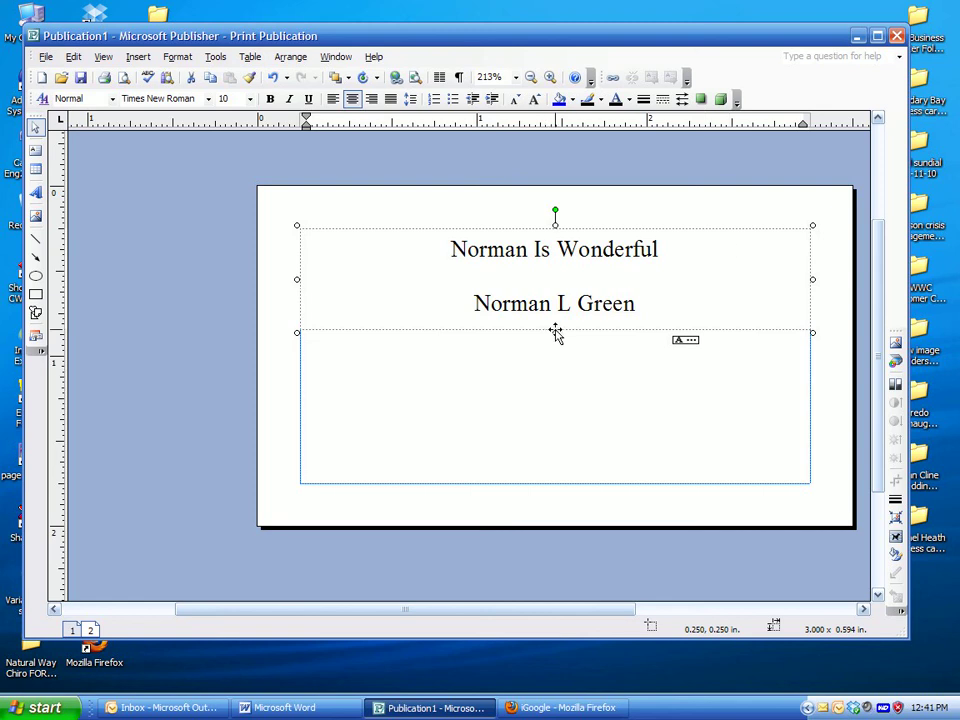
Enlarge the text box and set the name and Proprietor lines to 8 pt
left_click_drag(555, 332, 555, 390)
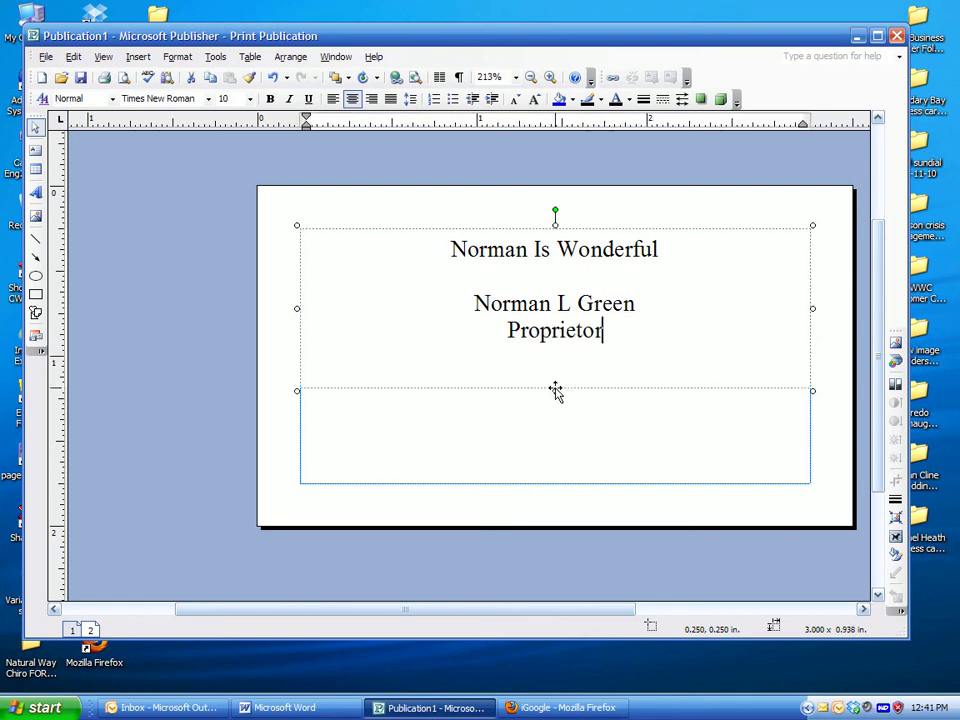
left_click_drag(617, 330, 483, 307)
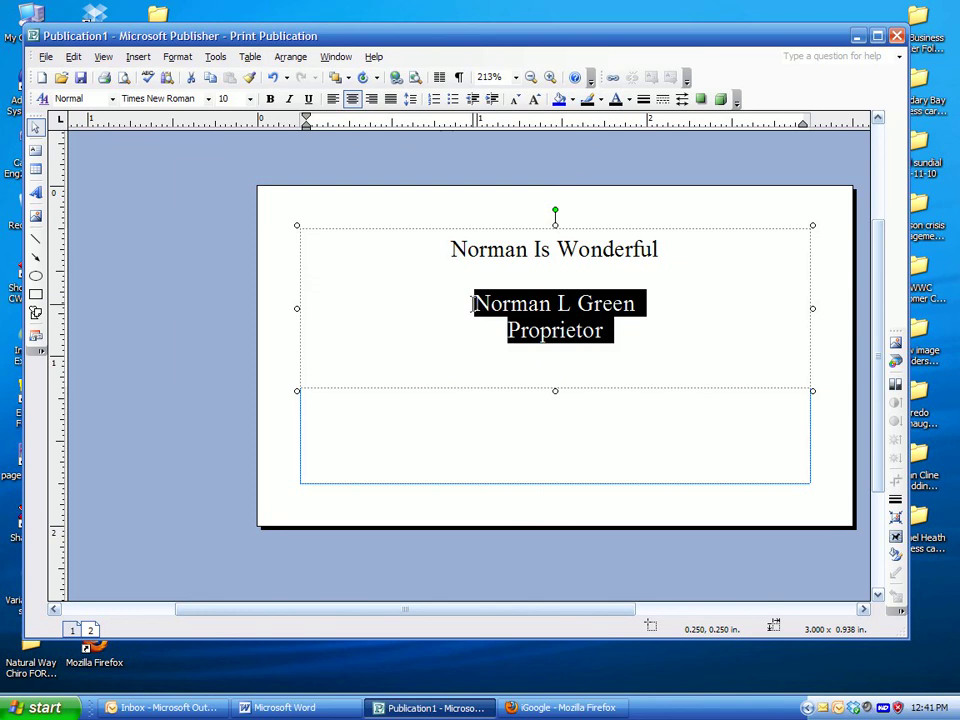
left_click(229, 98)
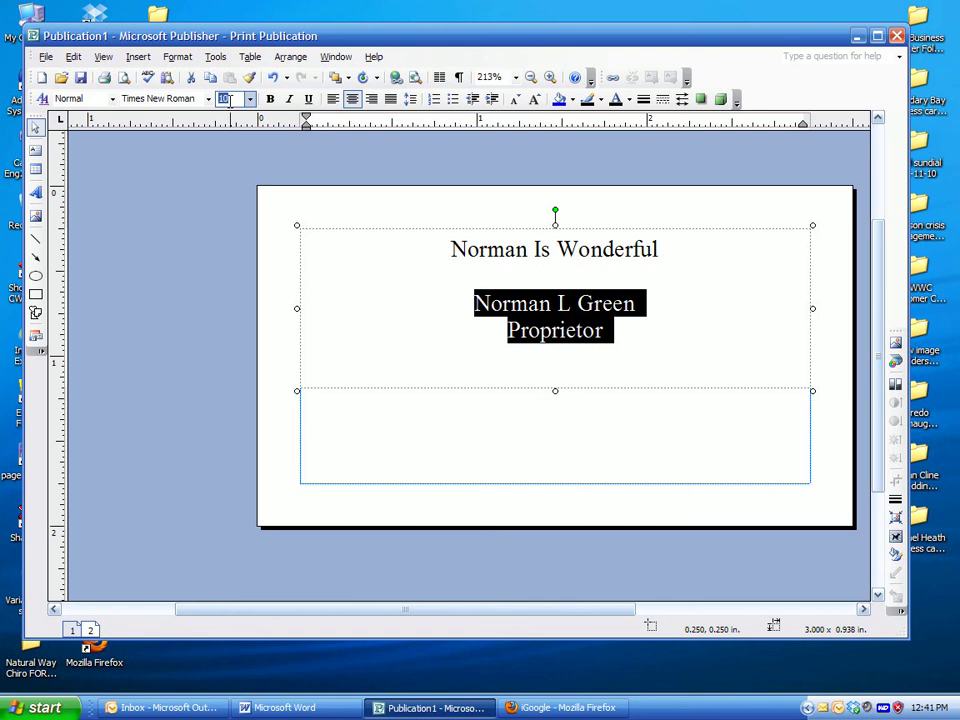
type("8")
key("Return")
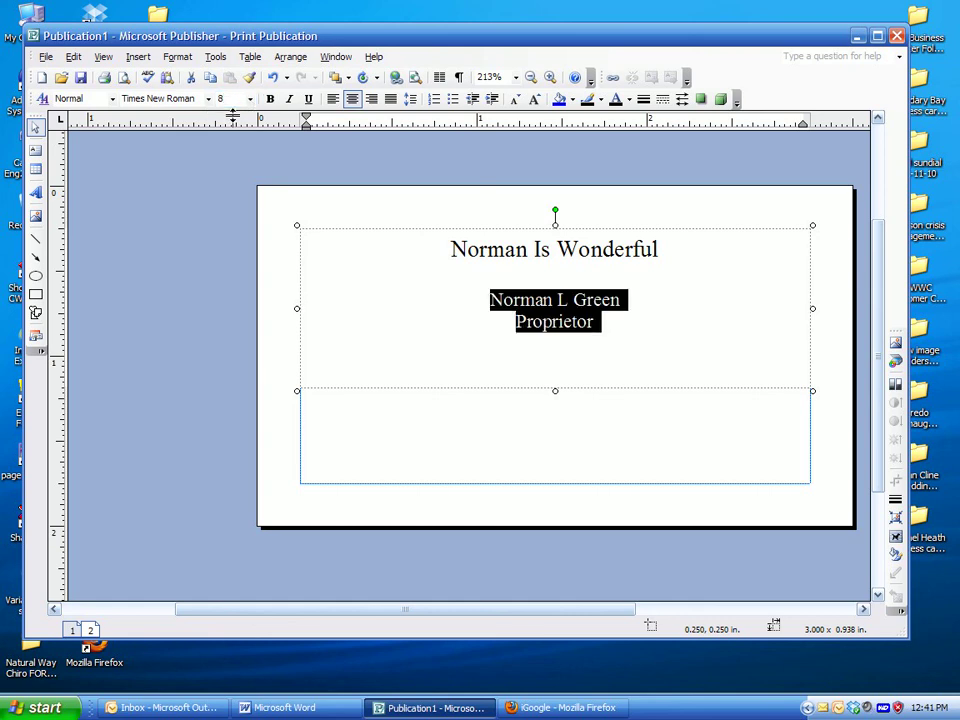
left_click(549, 249)
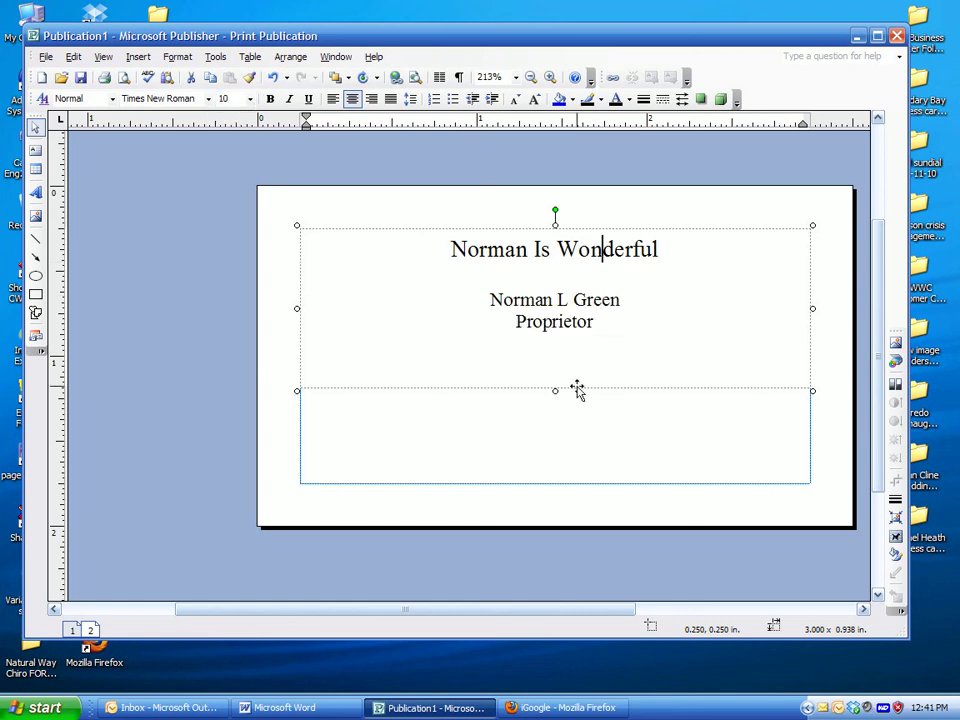
Shorten the top text box to 0.688 in and draw a 1.5 x 0.625 in text box at the lower left
left_click_drag(555, 389, 555, 348)
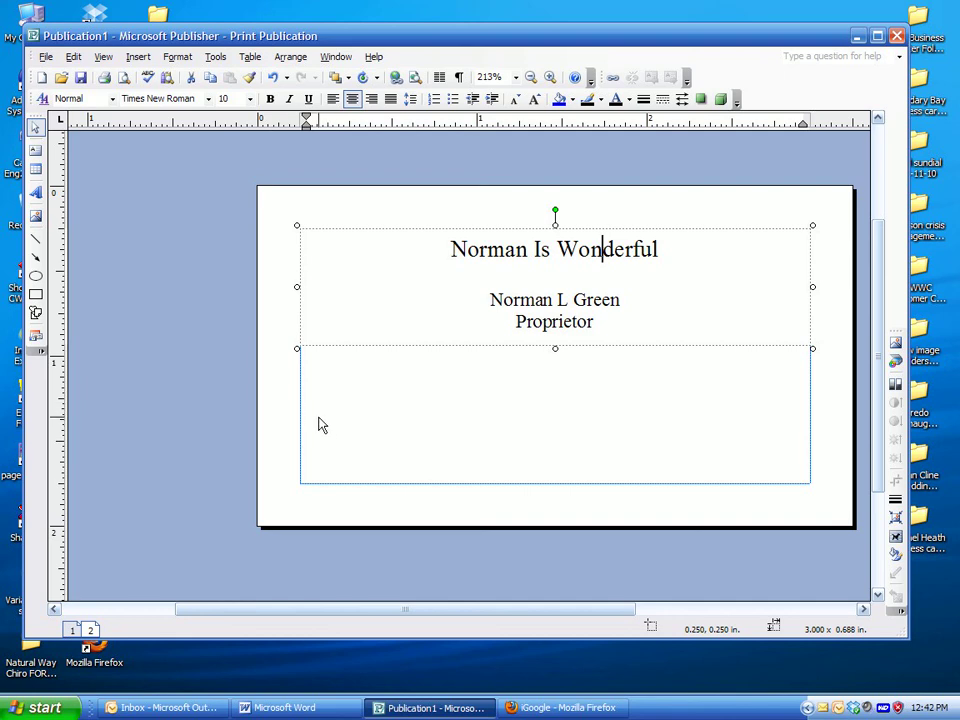
left_click(35, 149)
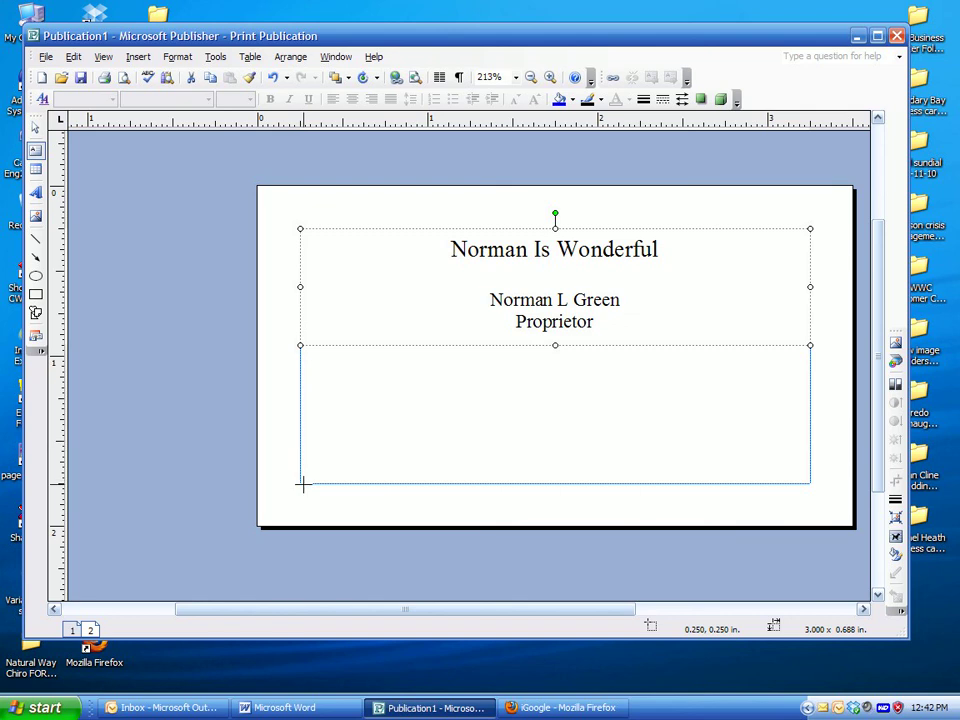
left_click_drag(299, 483, 556, 375)
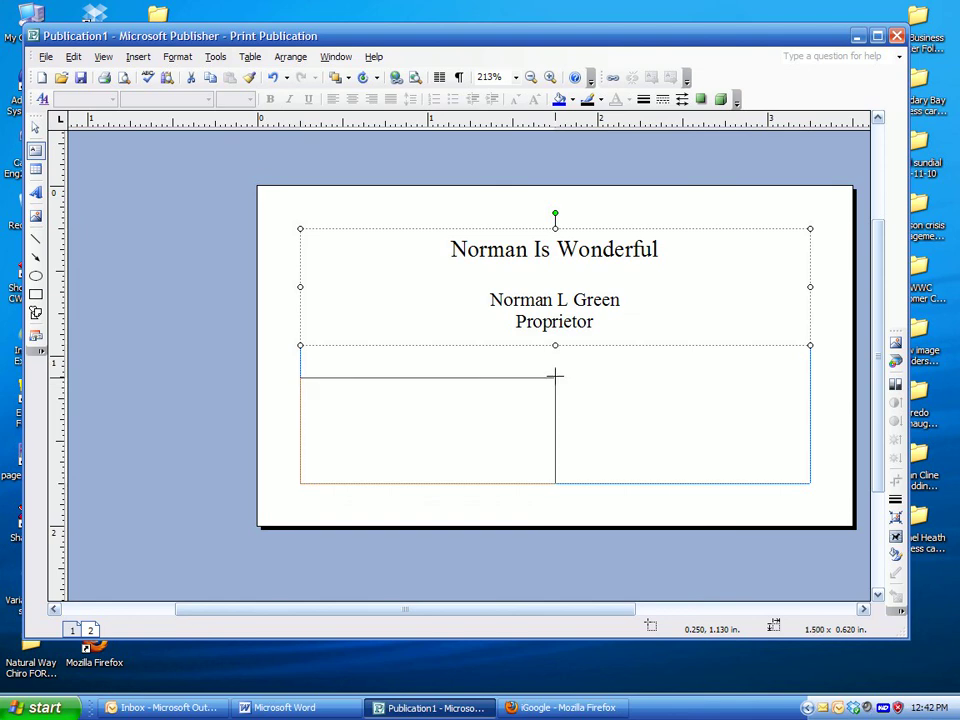
left_click_drag(555, 376, 556, 375)
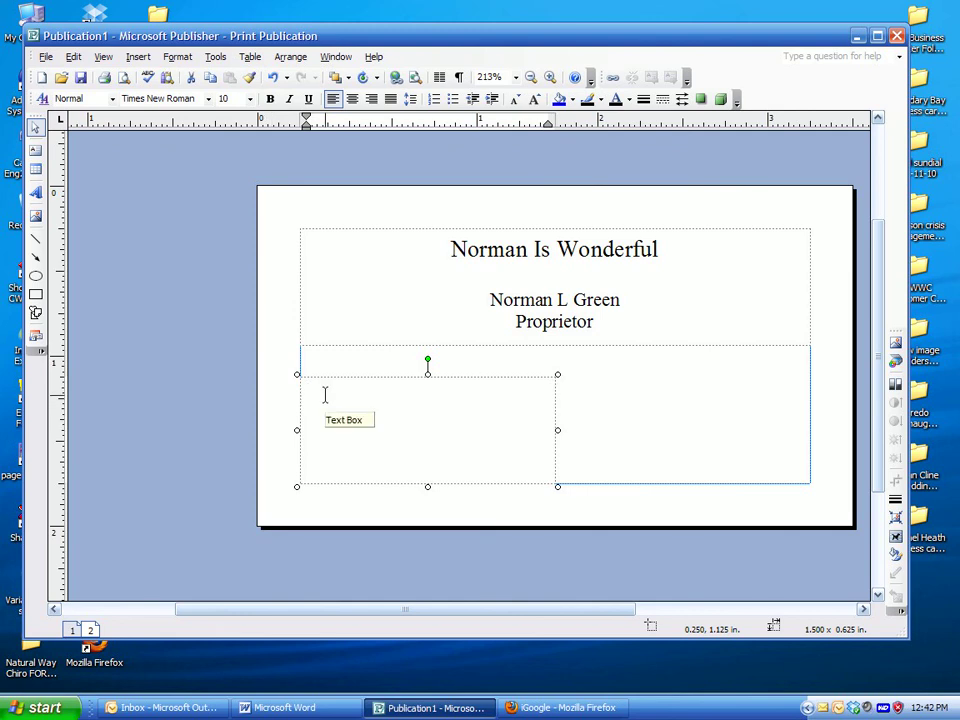
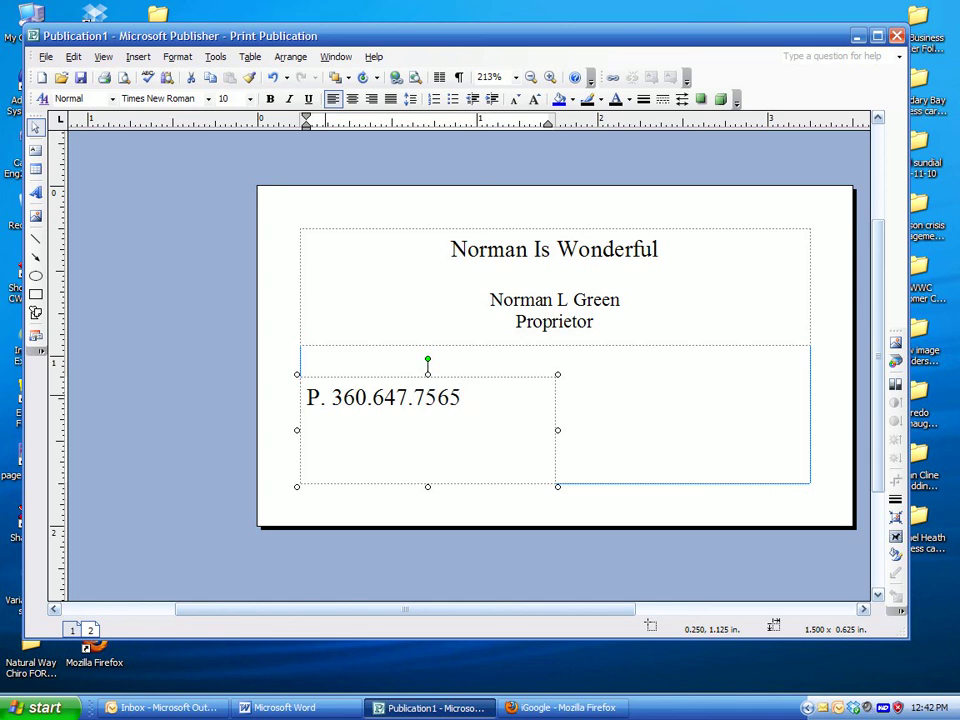
Enter the phone, fax and cell numbers on three lines labelled P., F. and C., then select the whole box
key("Return")
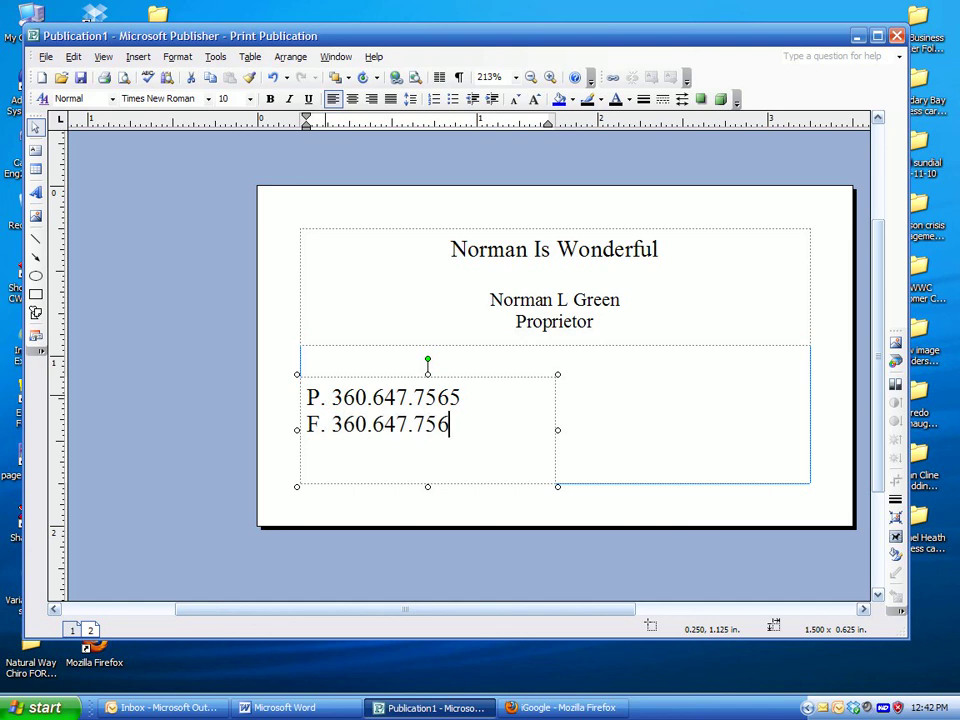
key("Return")
type("C. 360")
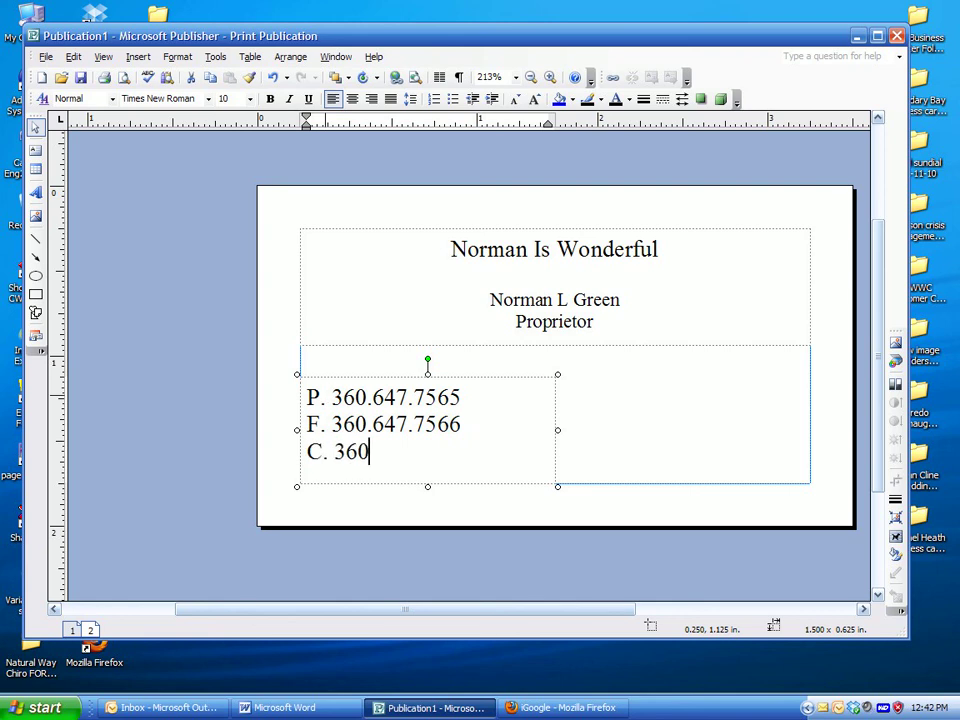
type(".555.5555")
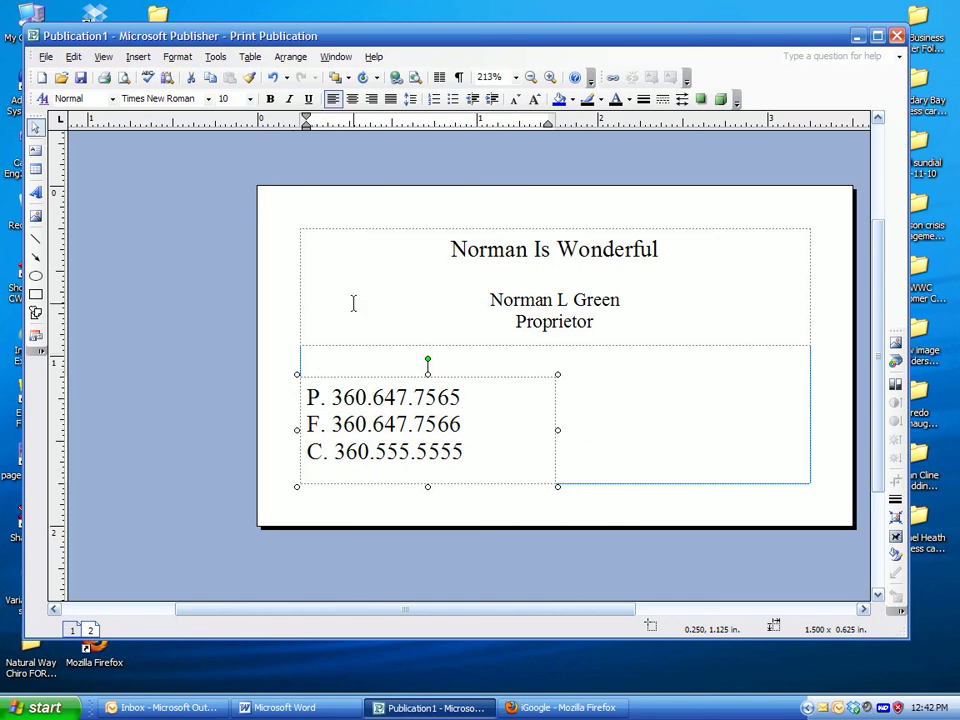
left_click(456, 381)
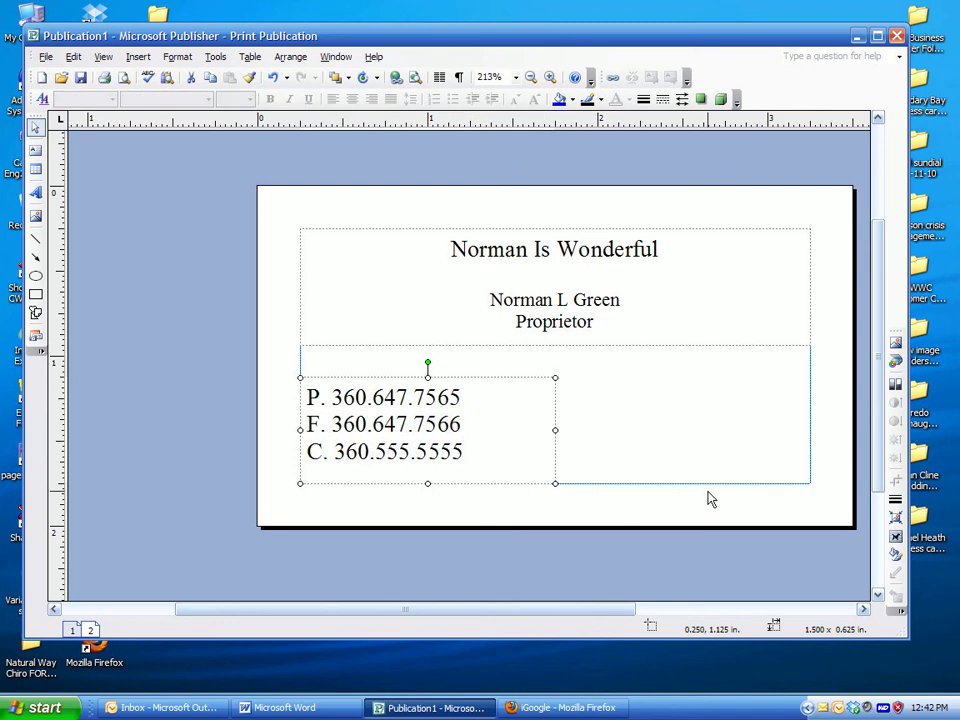